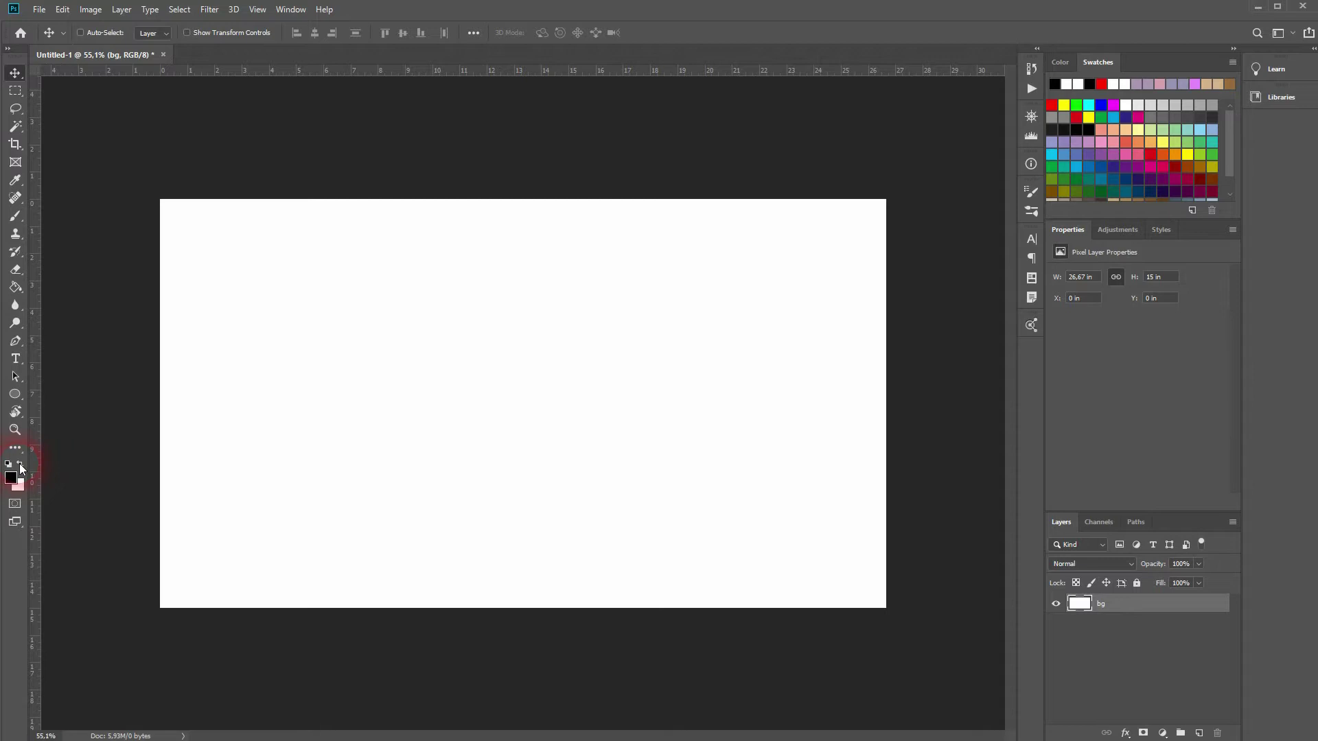
Fill the white bg layer with black using the Paint Bucket tool.
drag(15, 287, 81, 298)
click(355, 422)
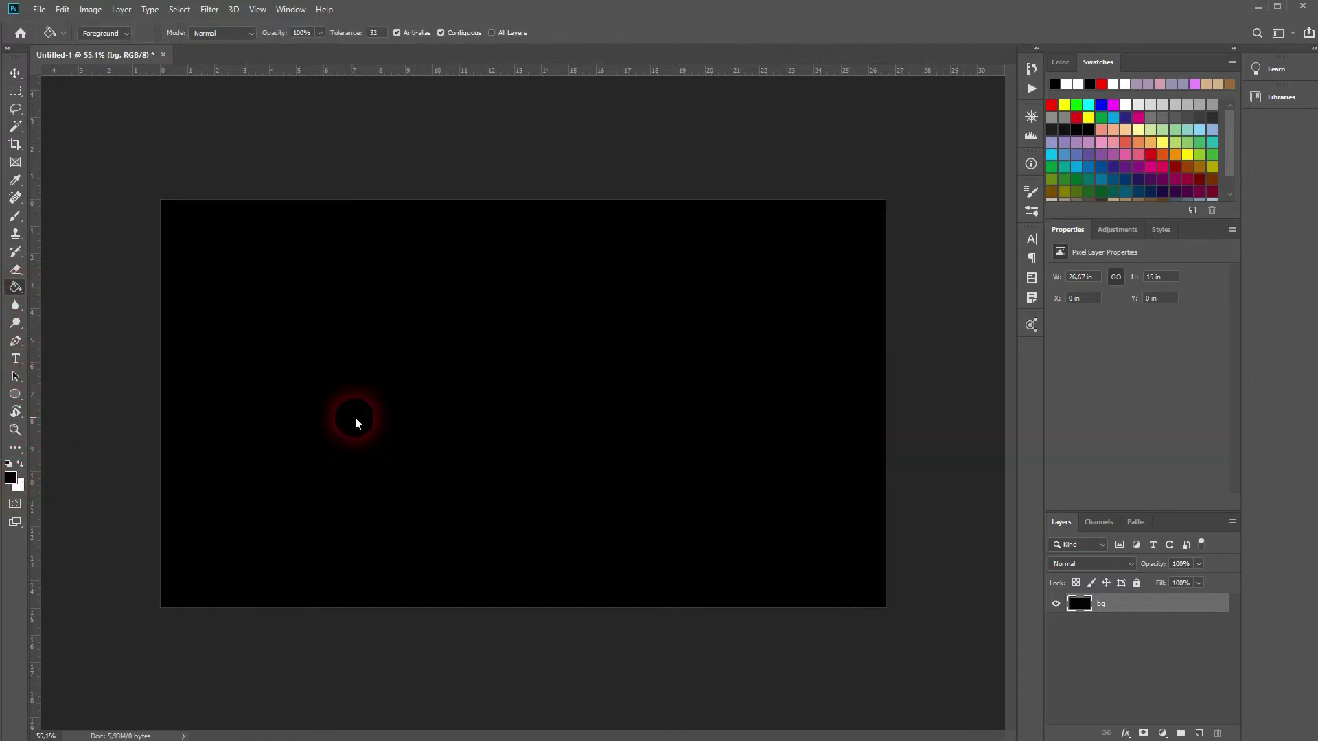
click(15, 72)
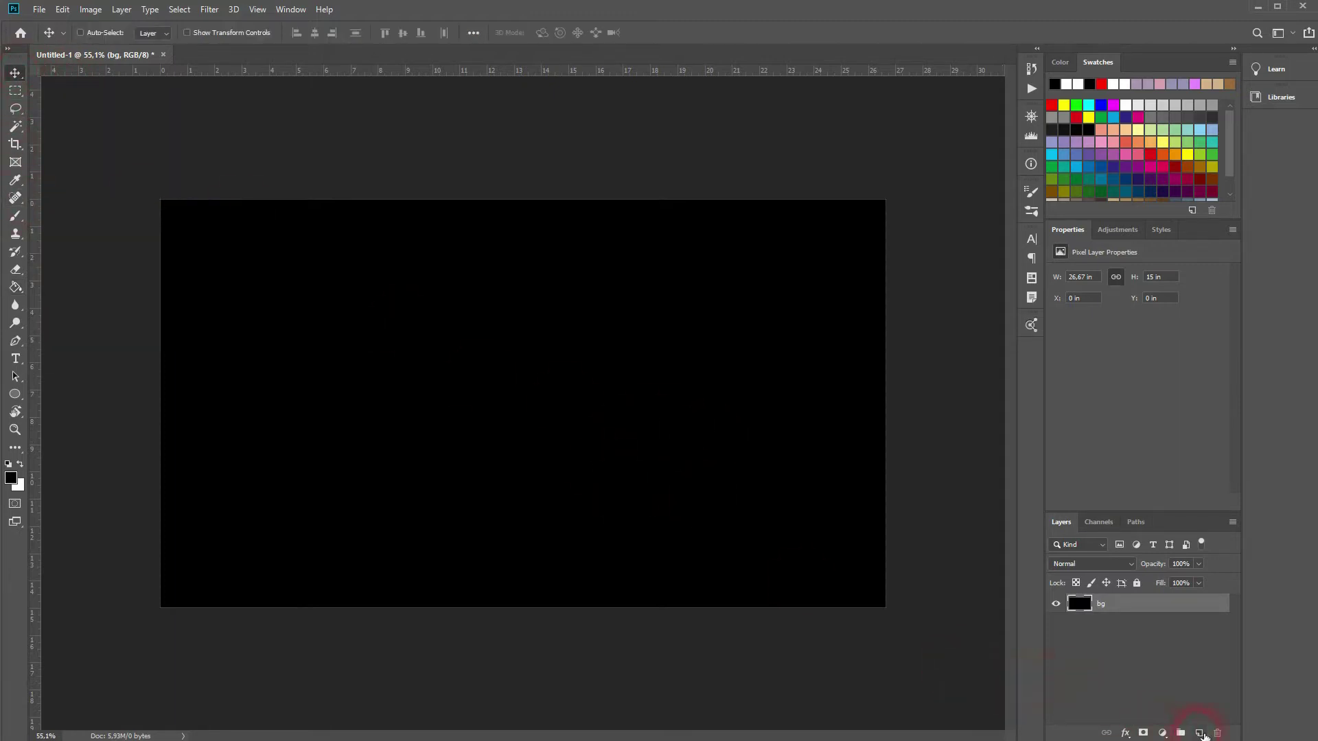
Add a new layer above bg and name it 'Ring of Fire'.
click(1201, 733)
double_click(1117, 603)
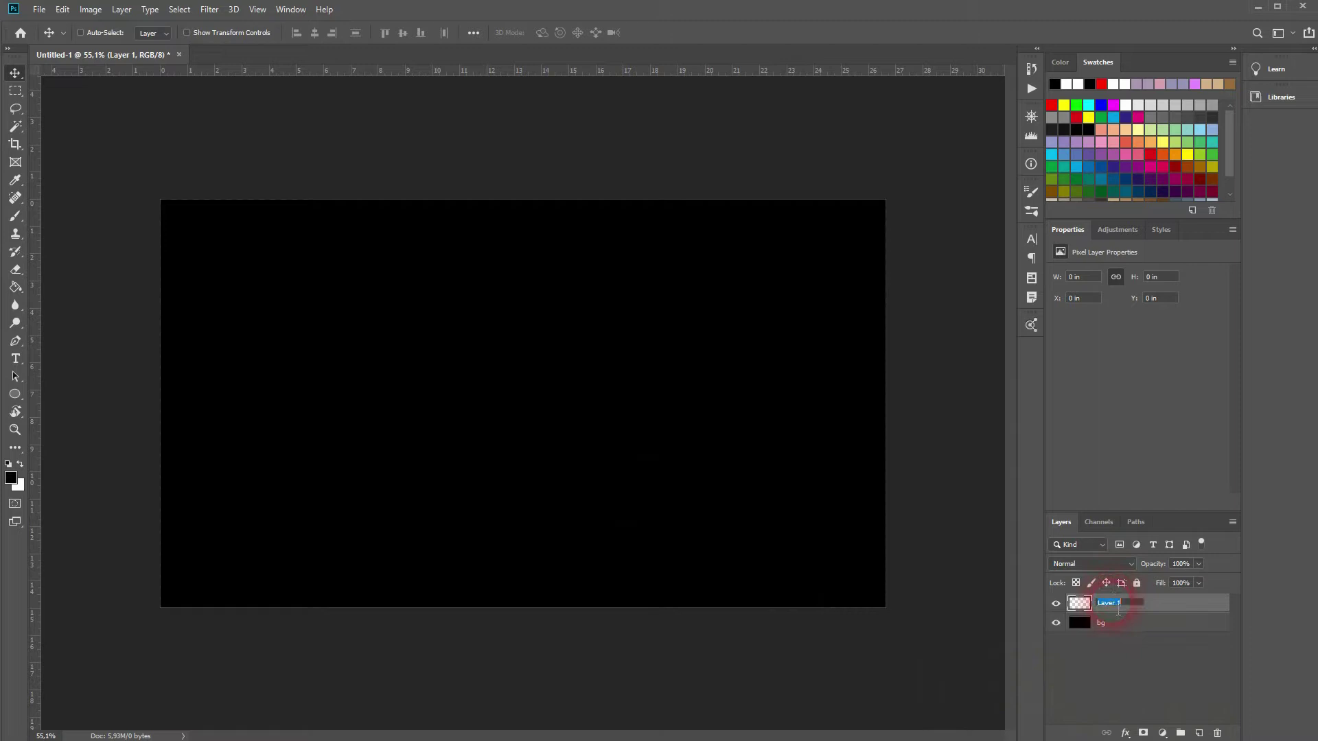
text(Ring of Fire)
key(Return)
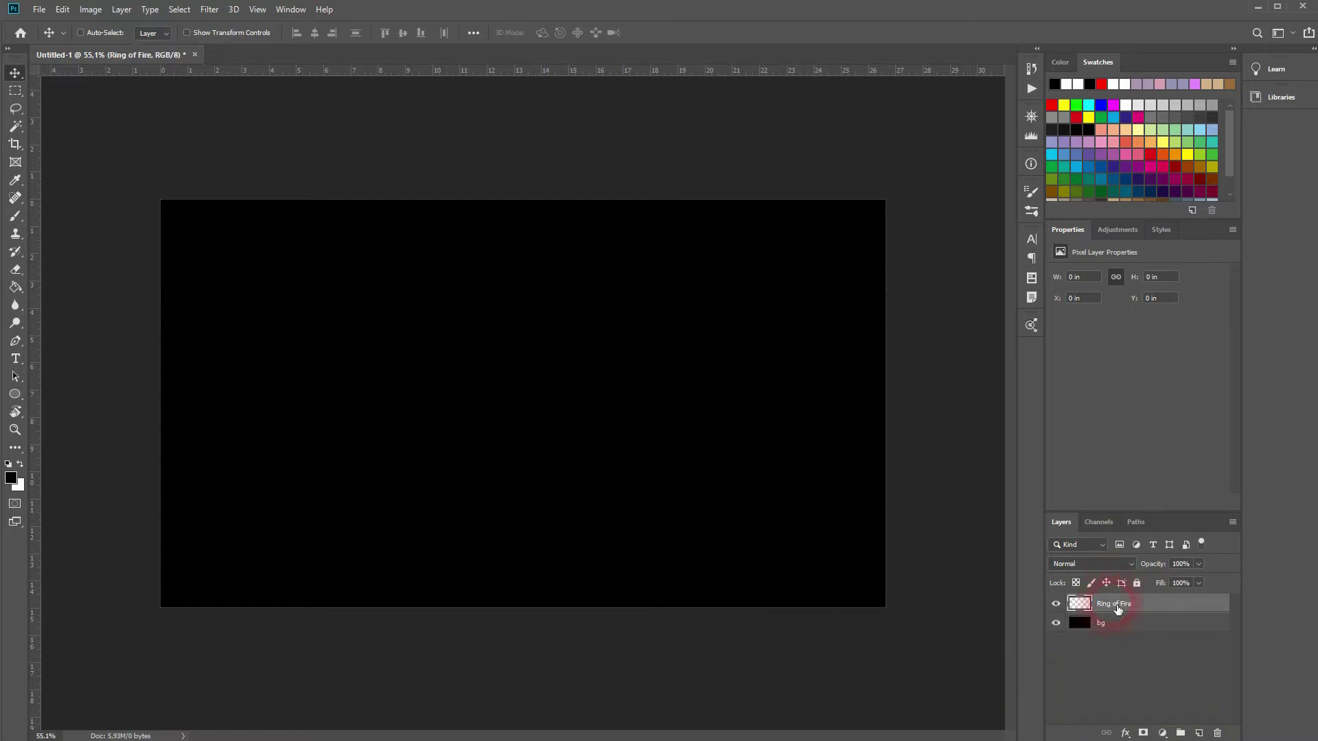
Draw a circular path around the canvas centre with the Ellipse tool.
click(14, 394)
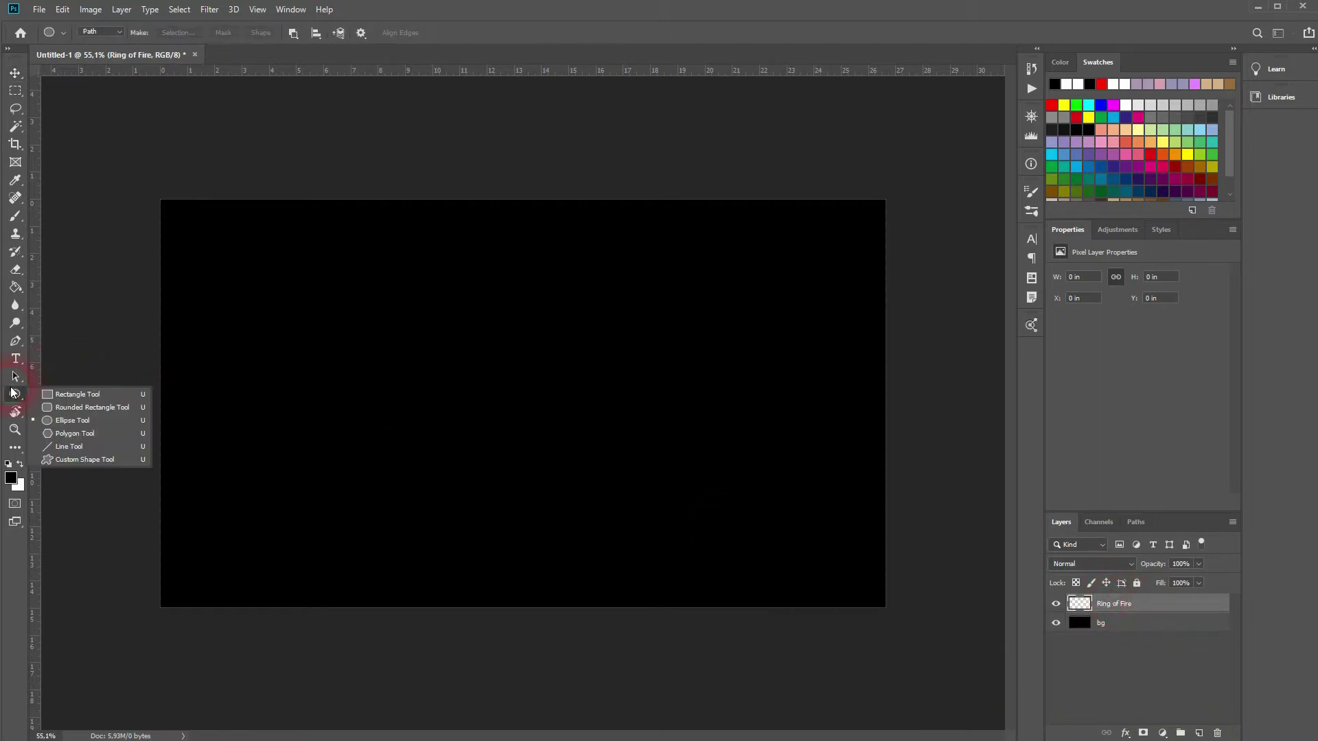
click(88, 420)
mouse_move(523, 425)
mouse_down()
mouse_move(698, 583)
mouse_move(680, 573)
mouse_up()
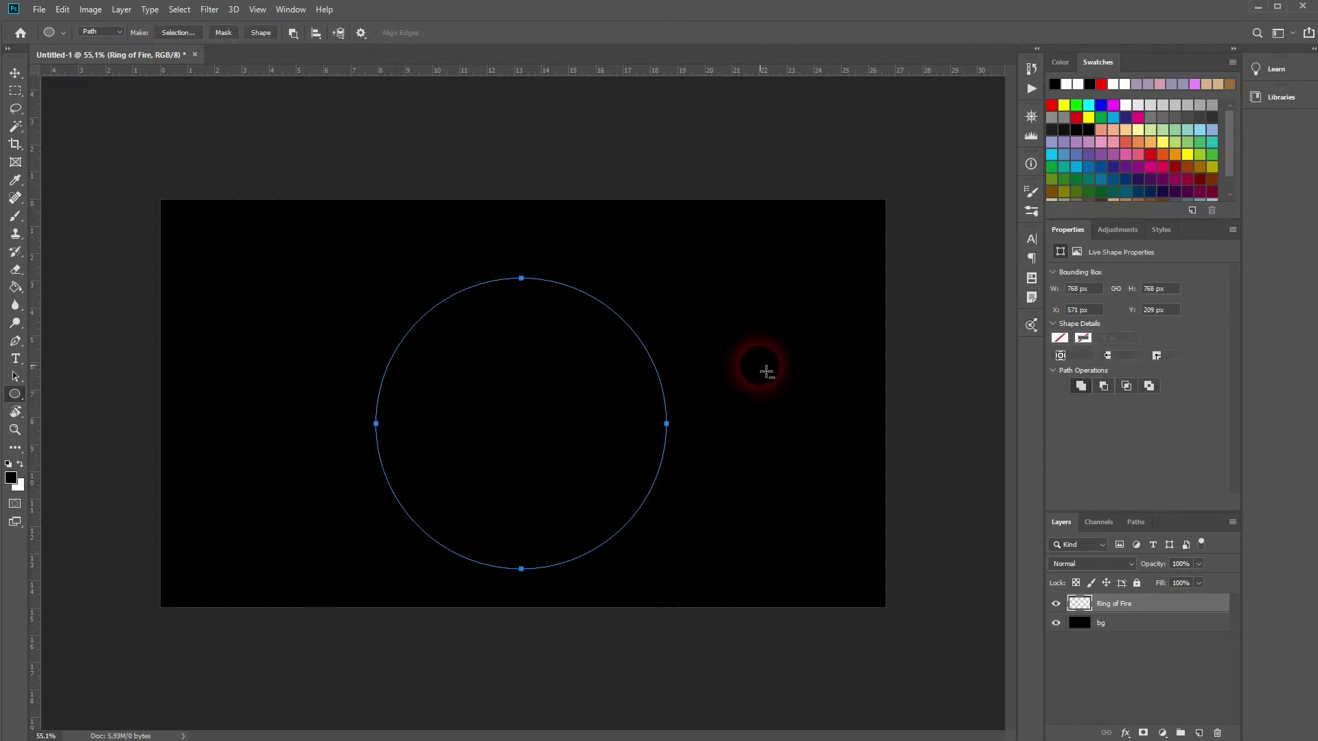
click(15, 72)
Open Filter > Render > Flame and reset the preset to Default.
click(209, 9)
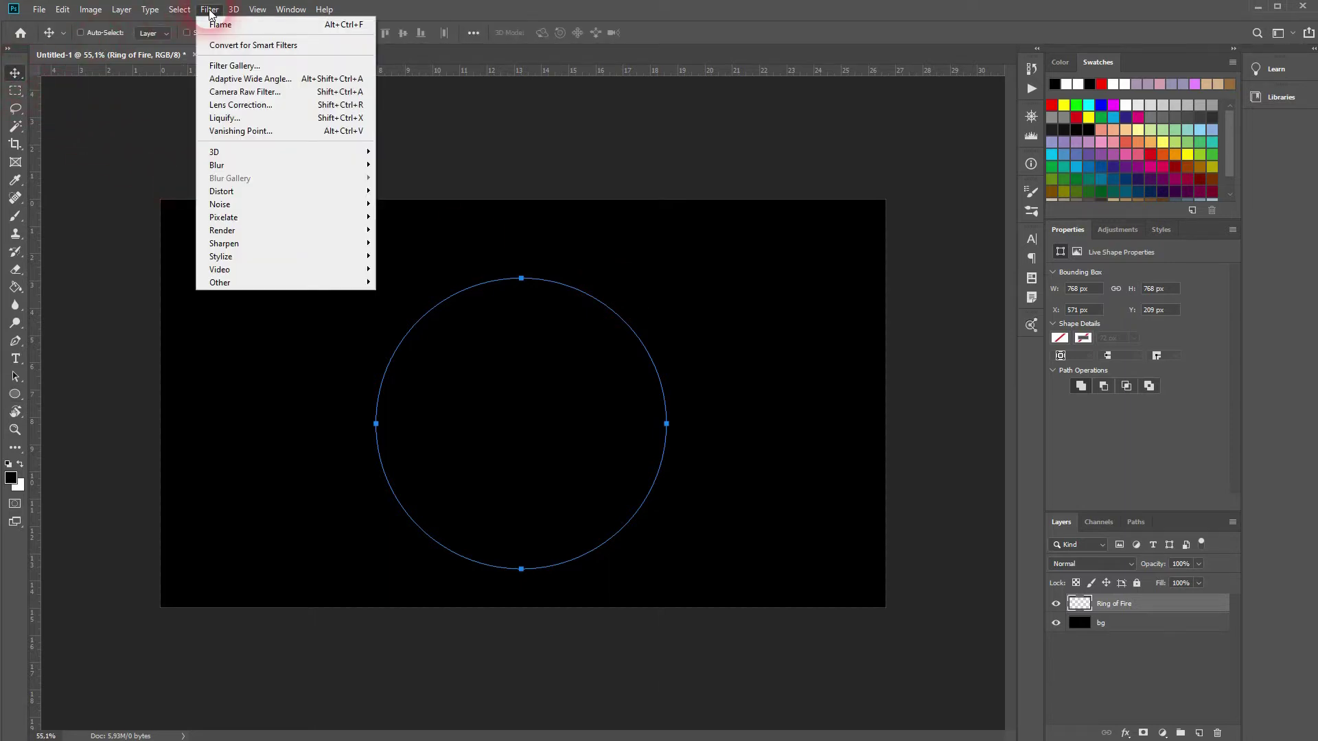
mouse_move(341, 231)
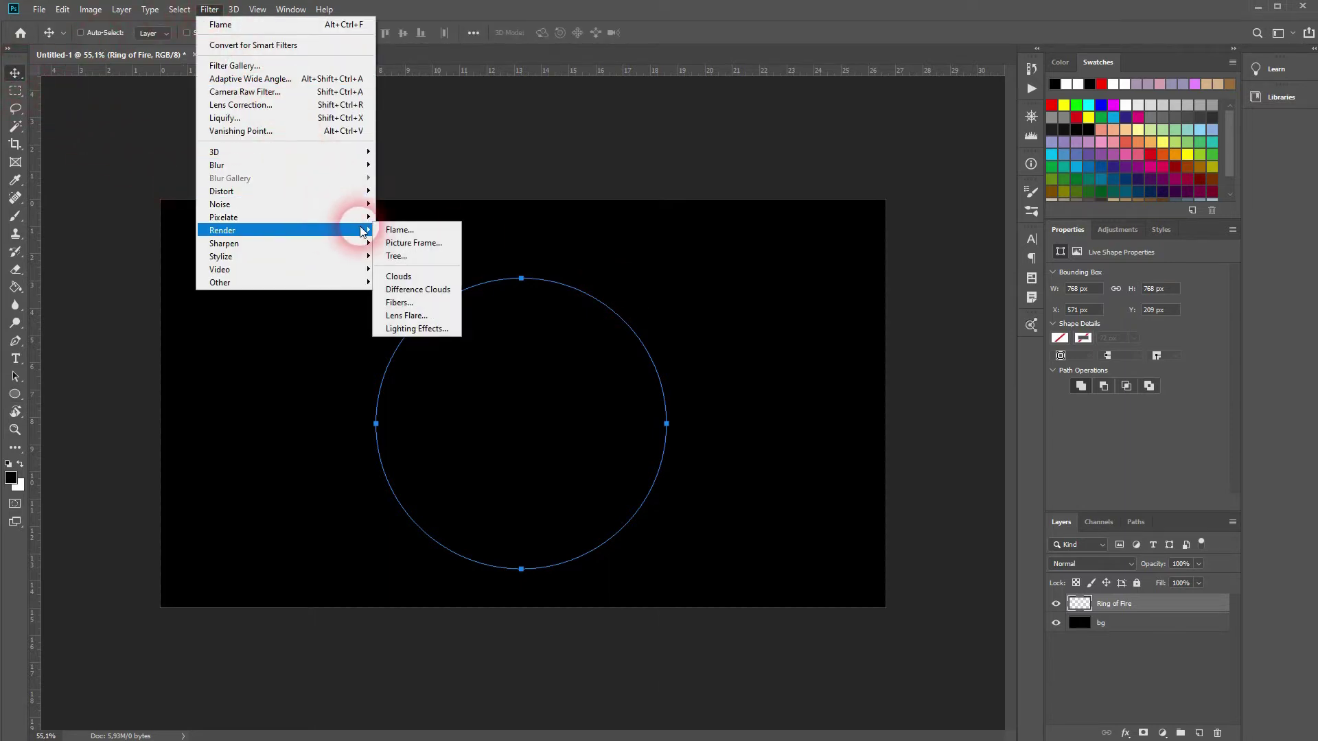
click(402, 232)
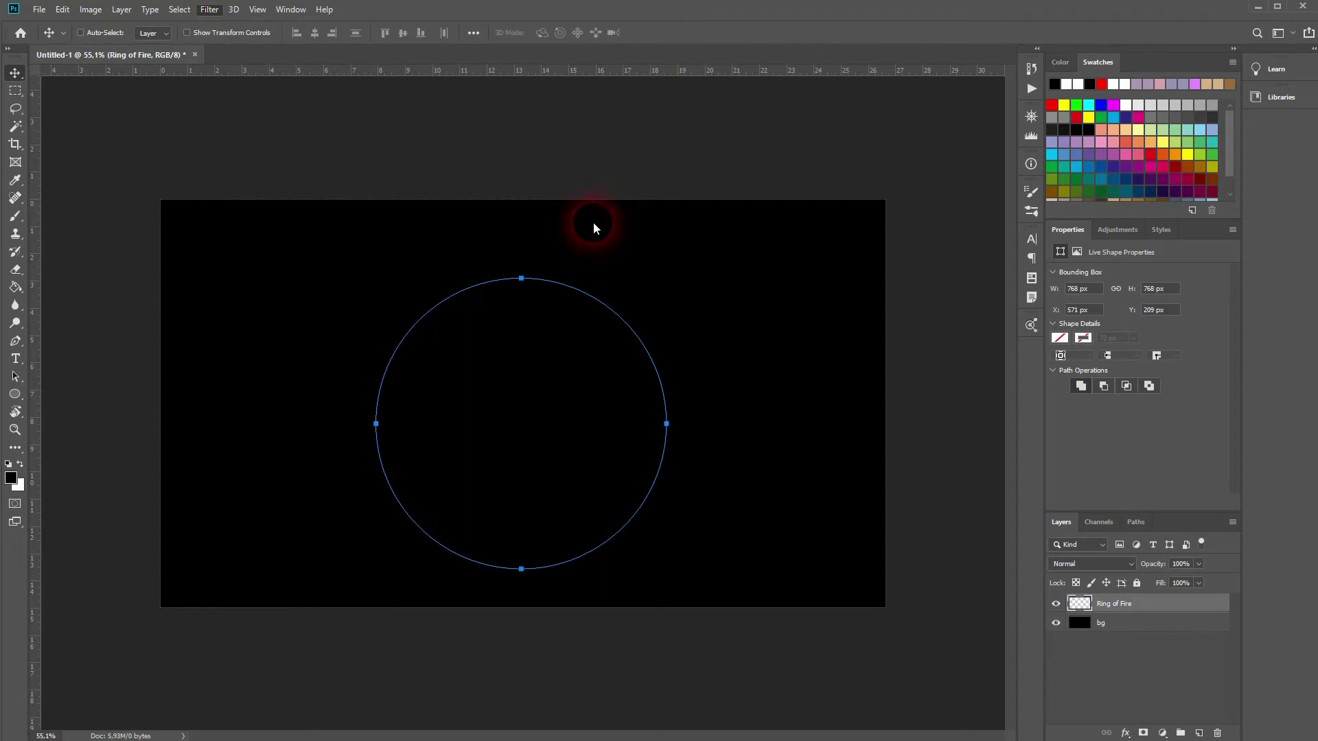
click(519, 316)
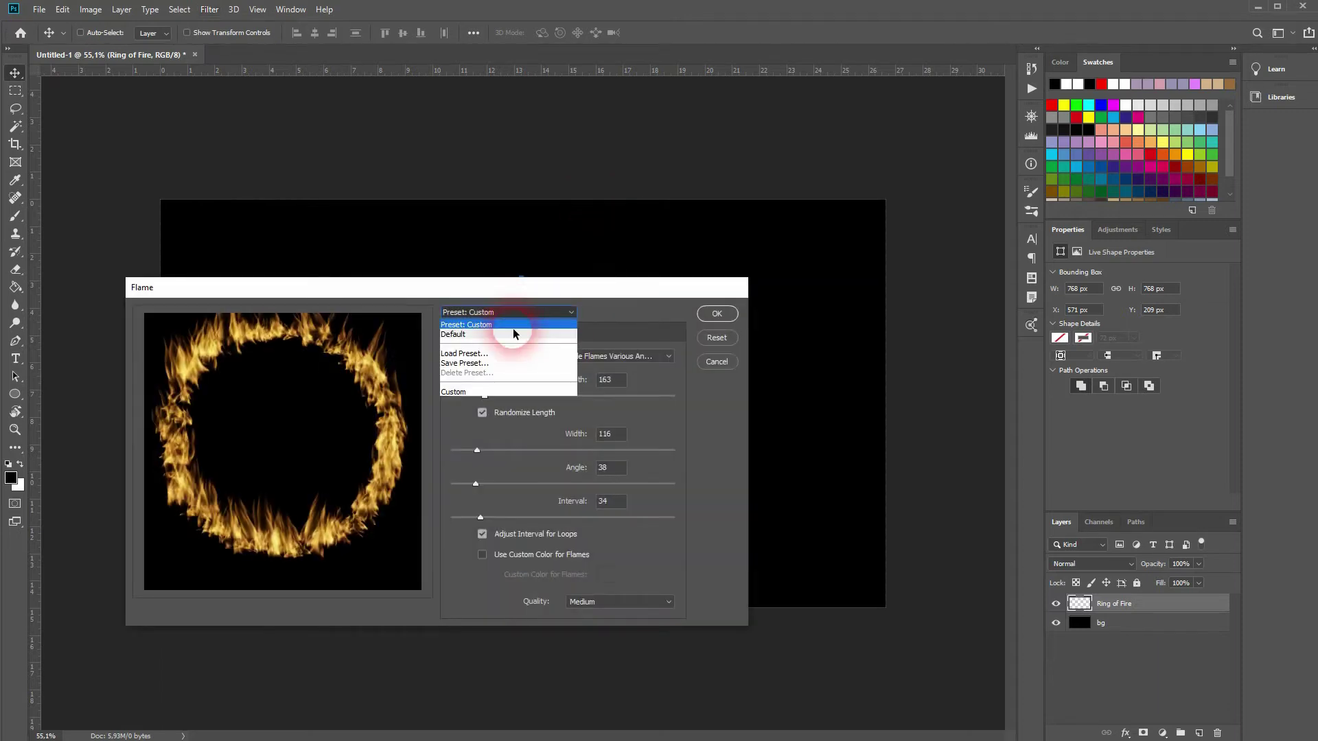
click(513, 328)
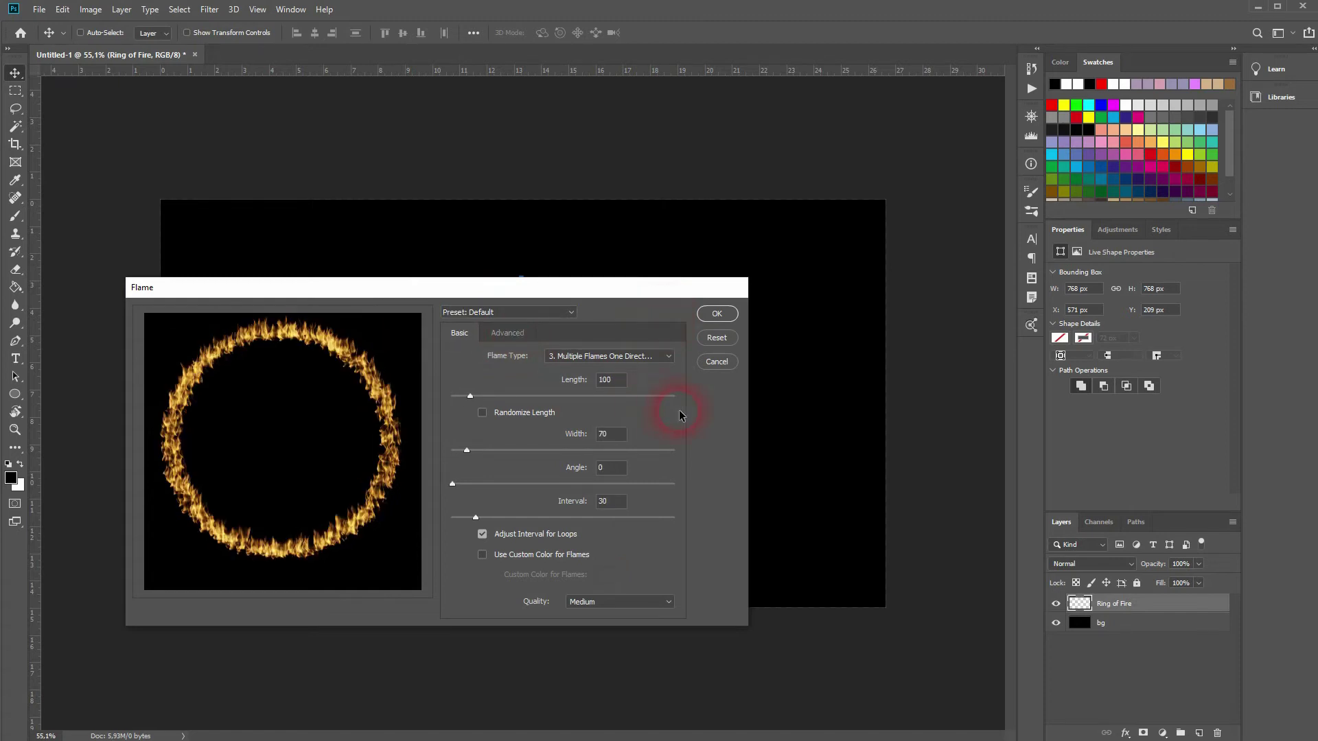
Keep rendering quality at Medium after trying Draft, and enable Randomize Length.
click(643, 611)
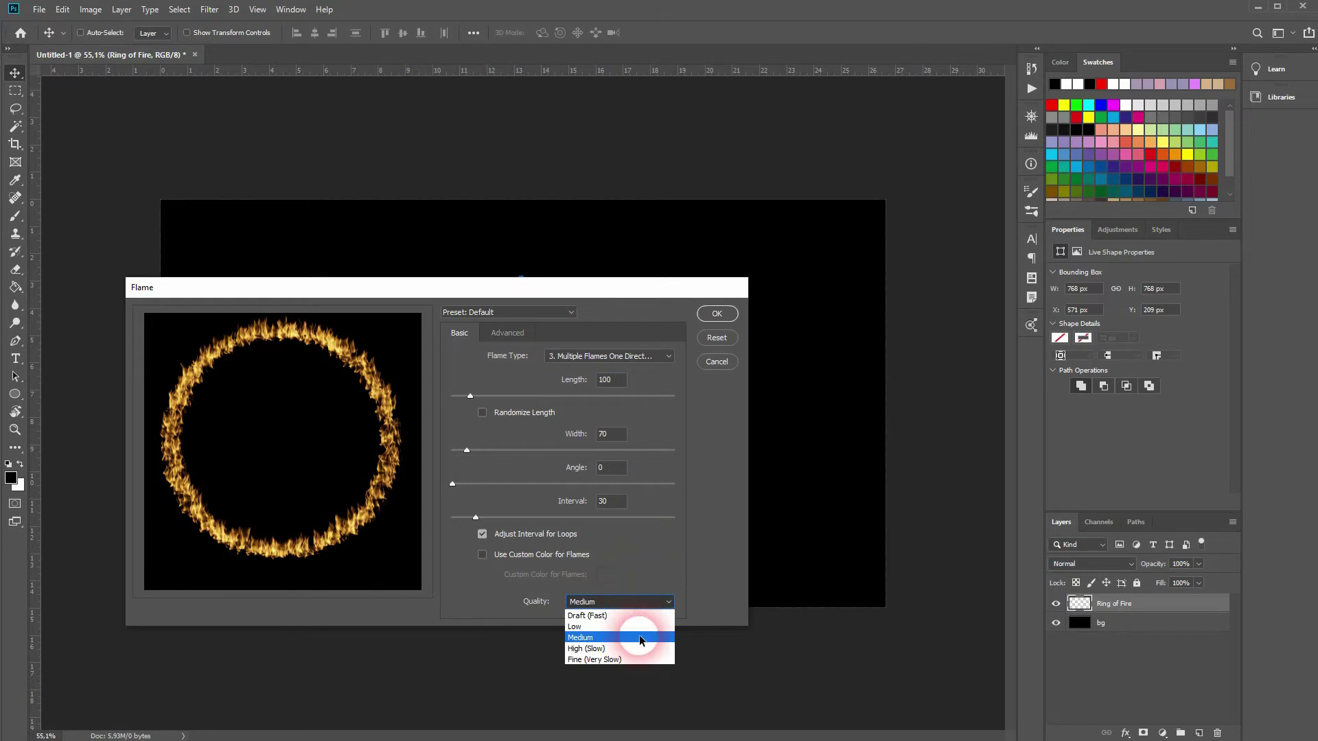
click(640, 636)
click(614, 603)
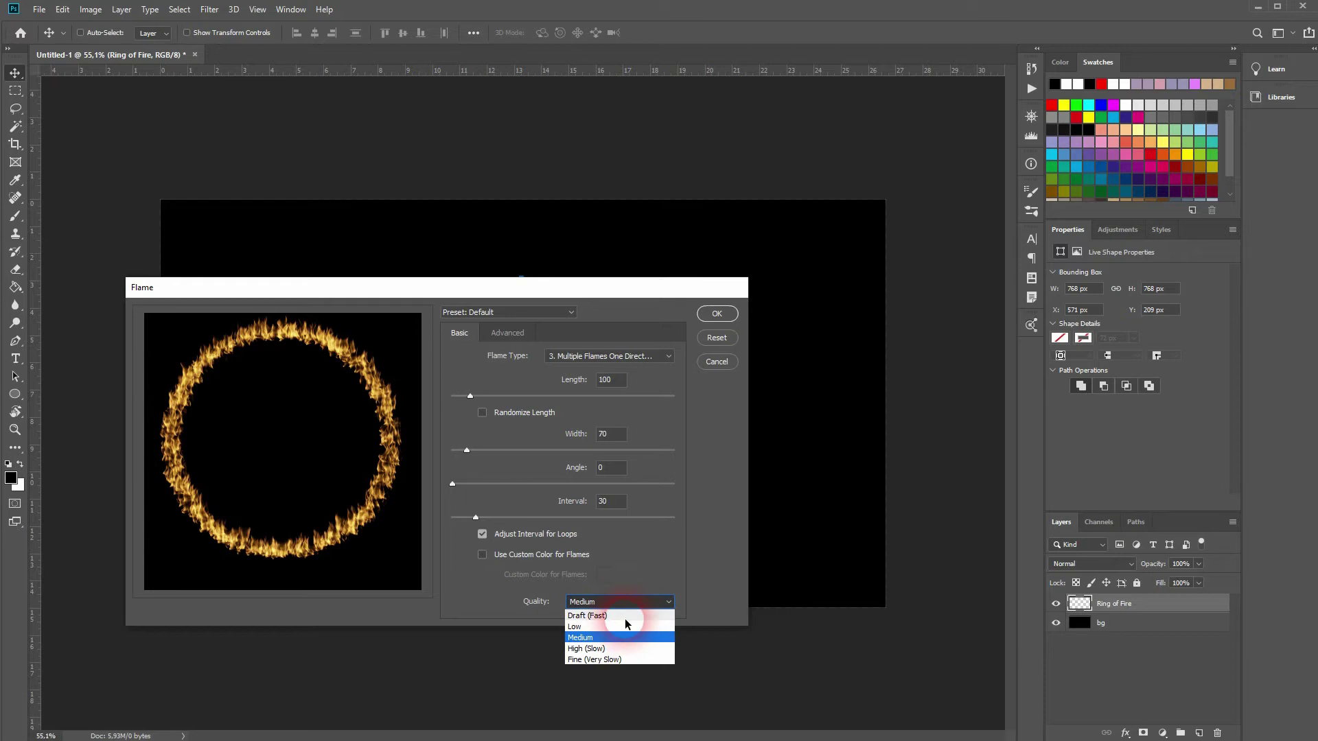
click(652, 616)
click(640, 602)
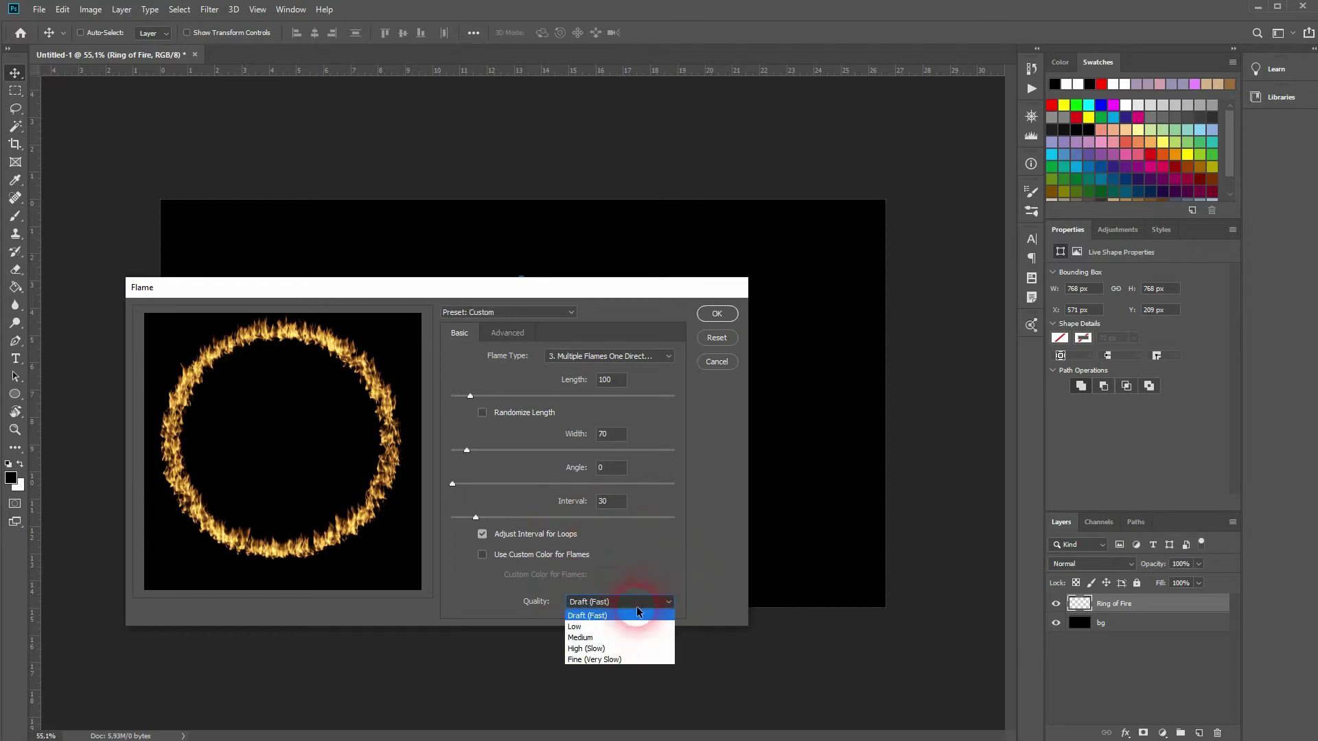
click(633, 638)
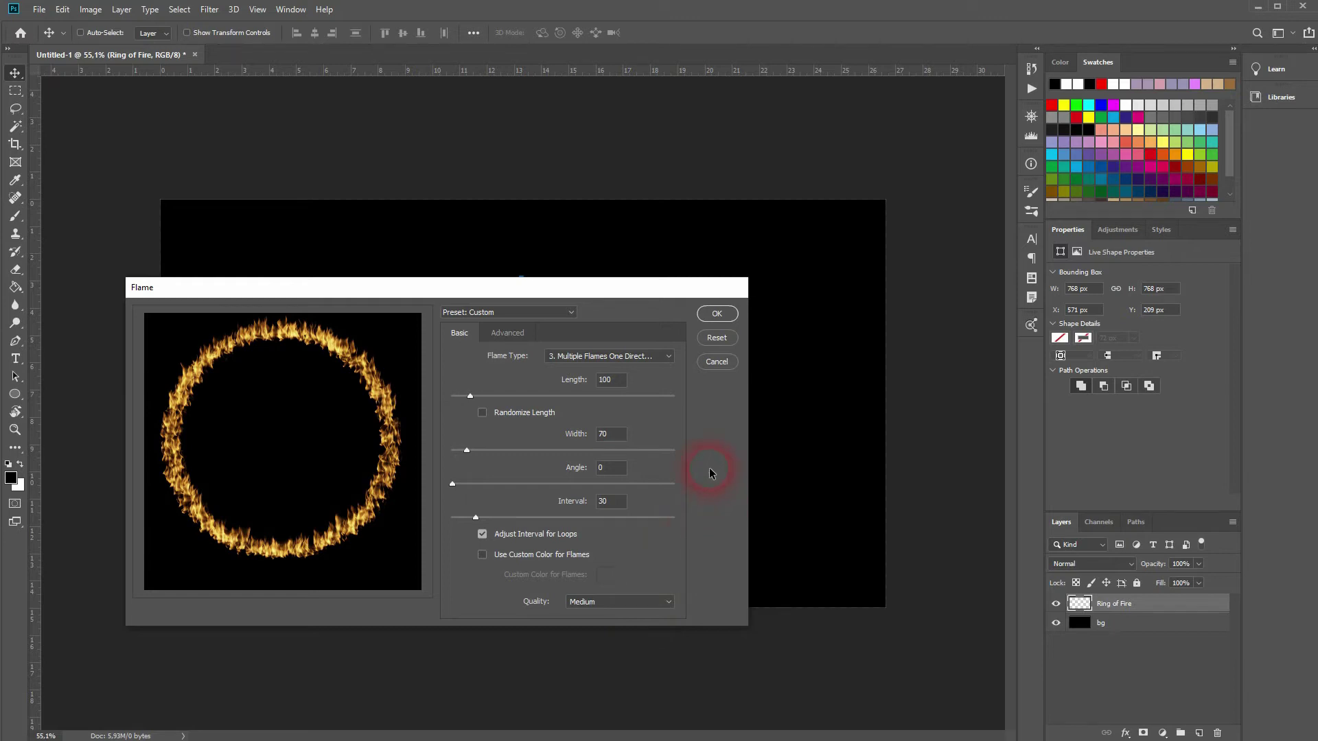
click(483, 414)
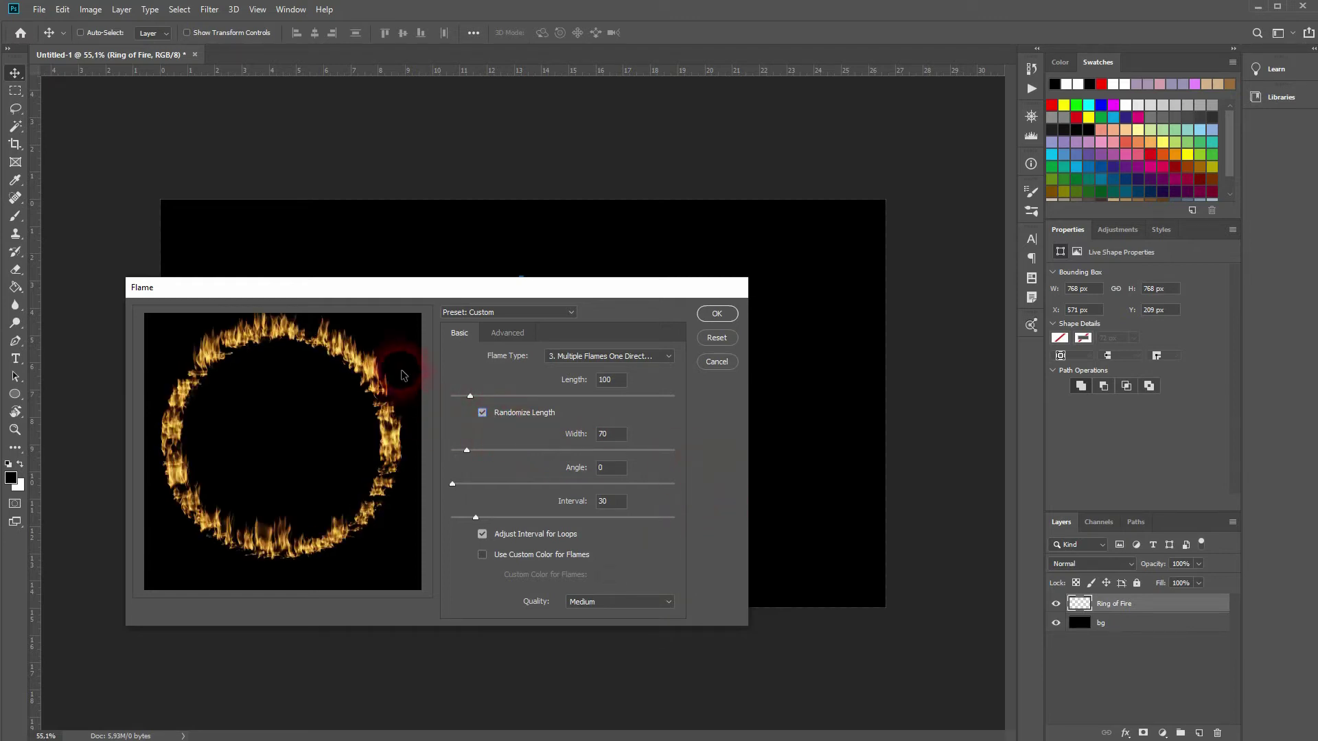
Set Flame Type to Multiple Flames Various Angle after trying other types.
click(643, 358)
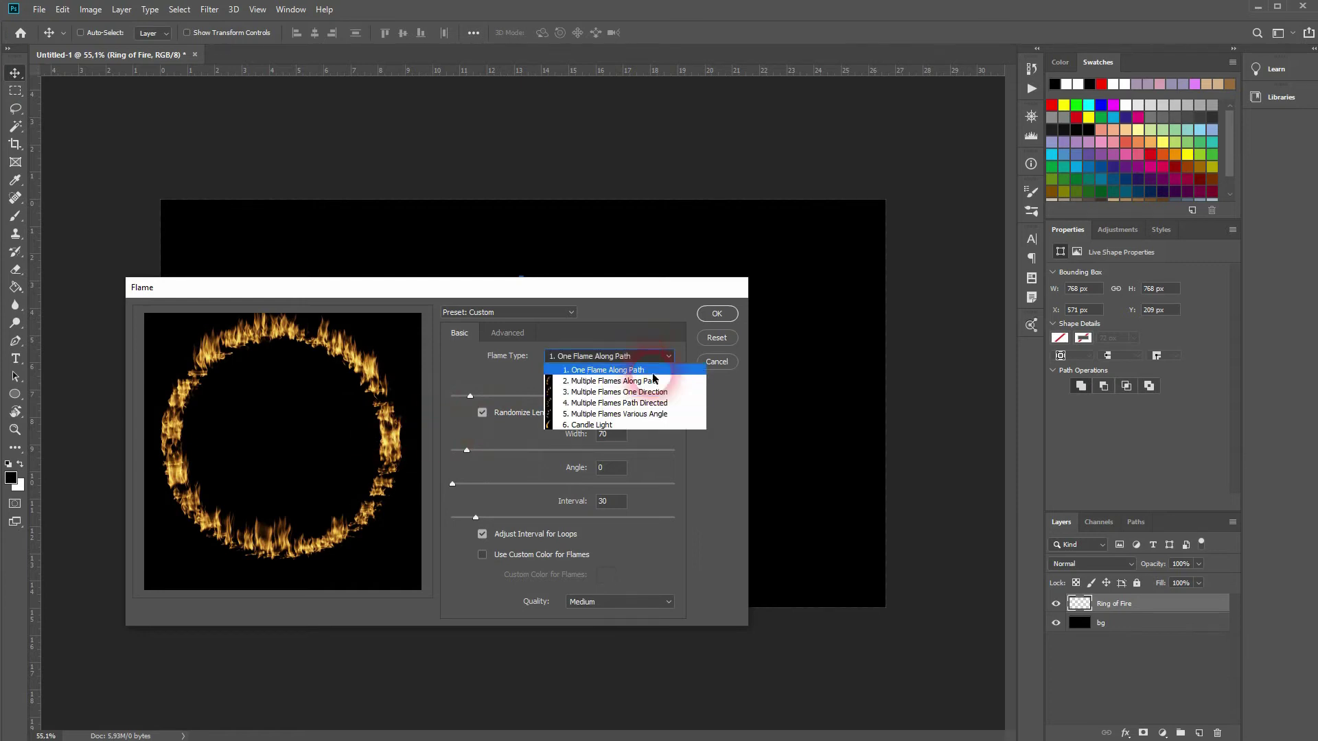
click(649, 370)
click(652, 357)
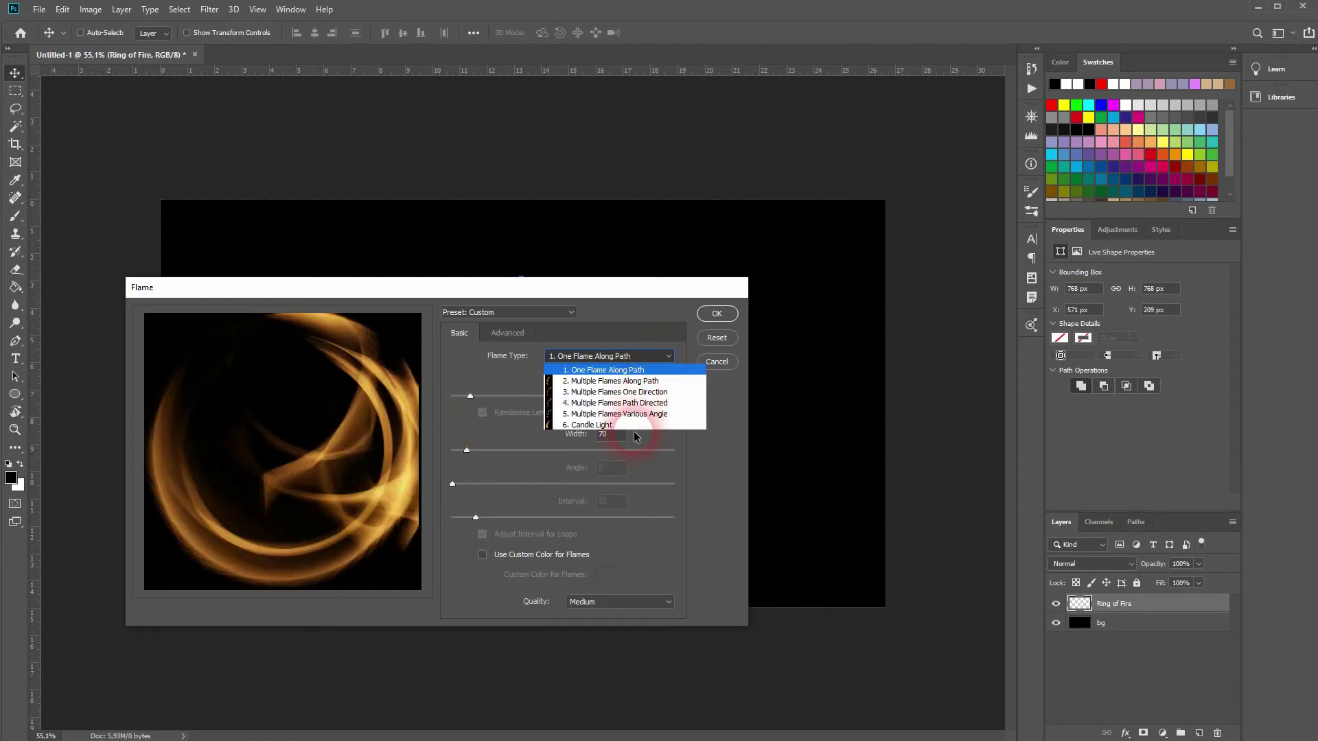
click(633, 427)
click(649, 357)
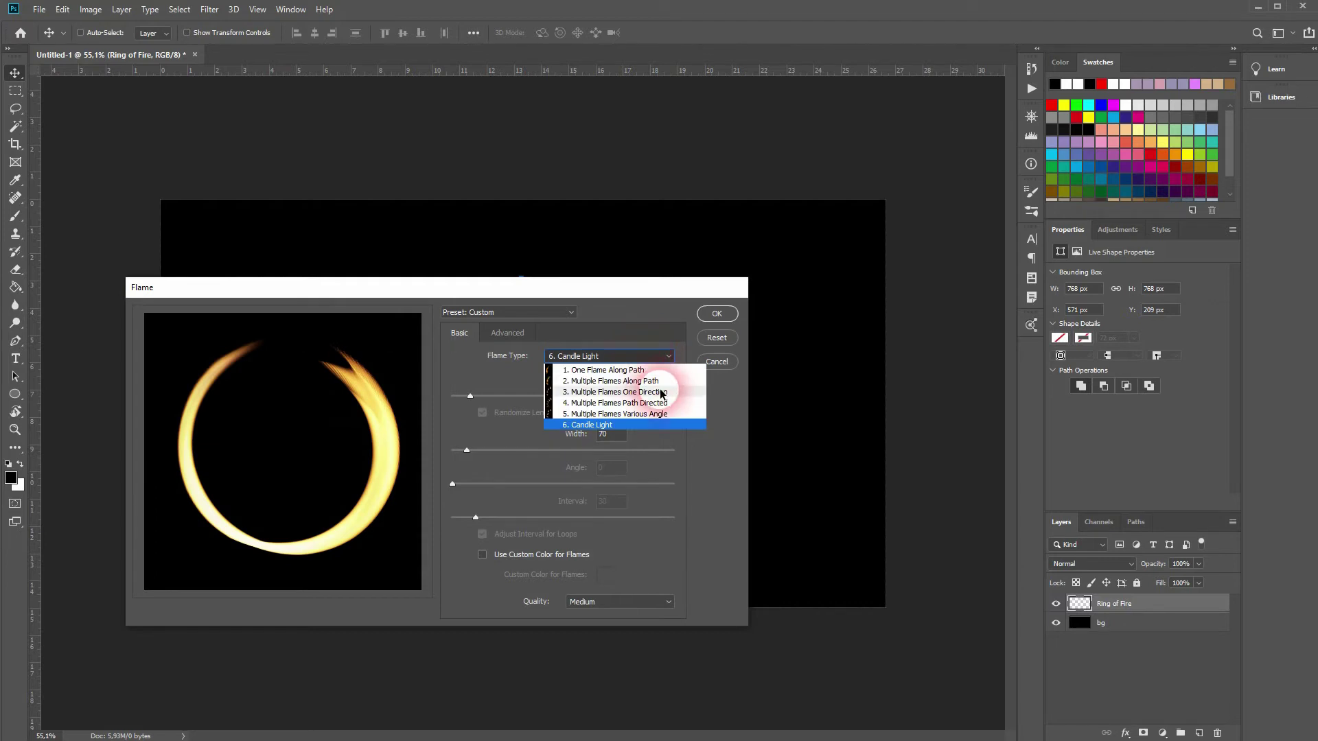
click(670, 415)
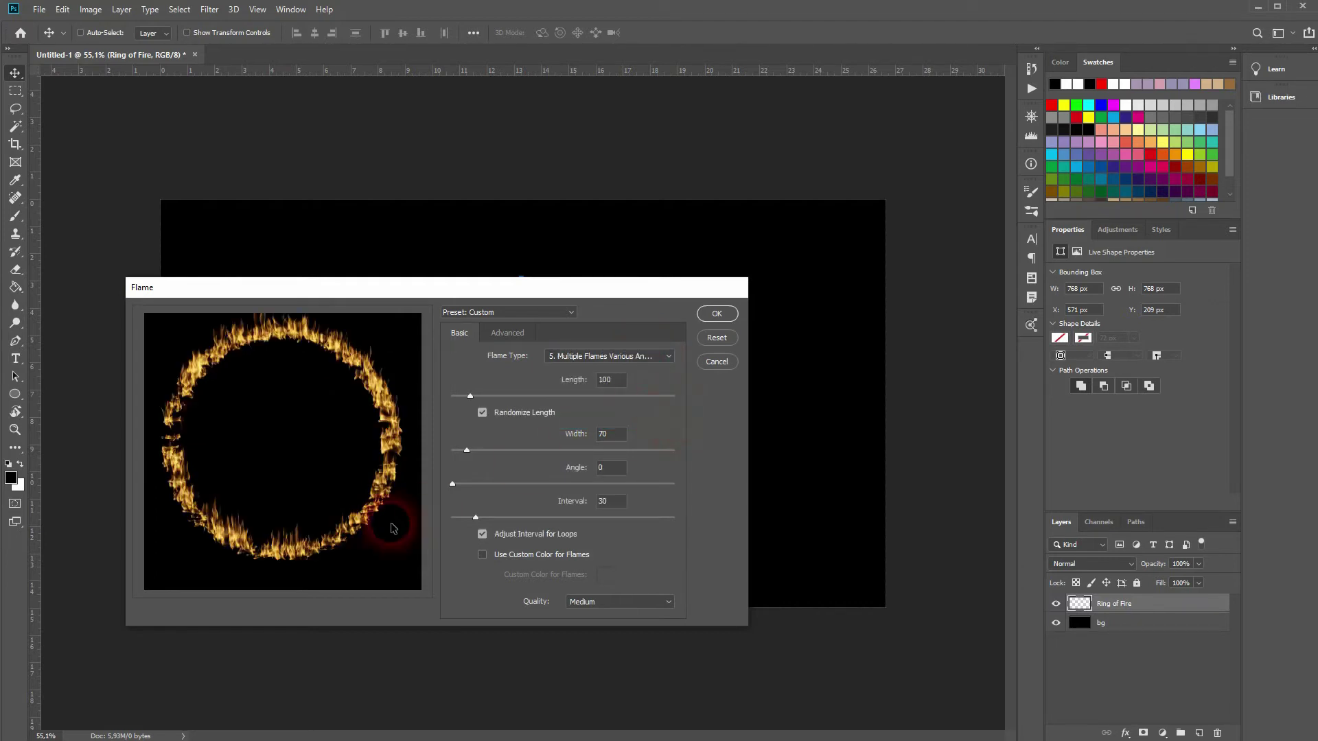
Set flame Length 133, Width 95, Angle 27 and Interval 33.
drag(469, 401, 477, 396)
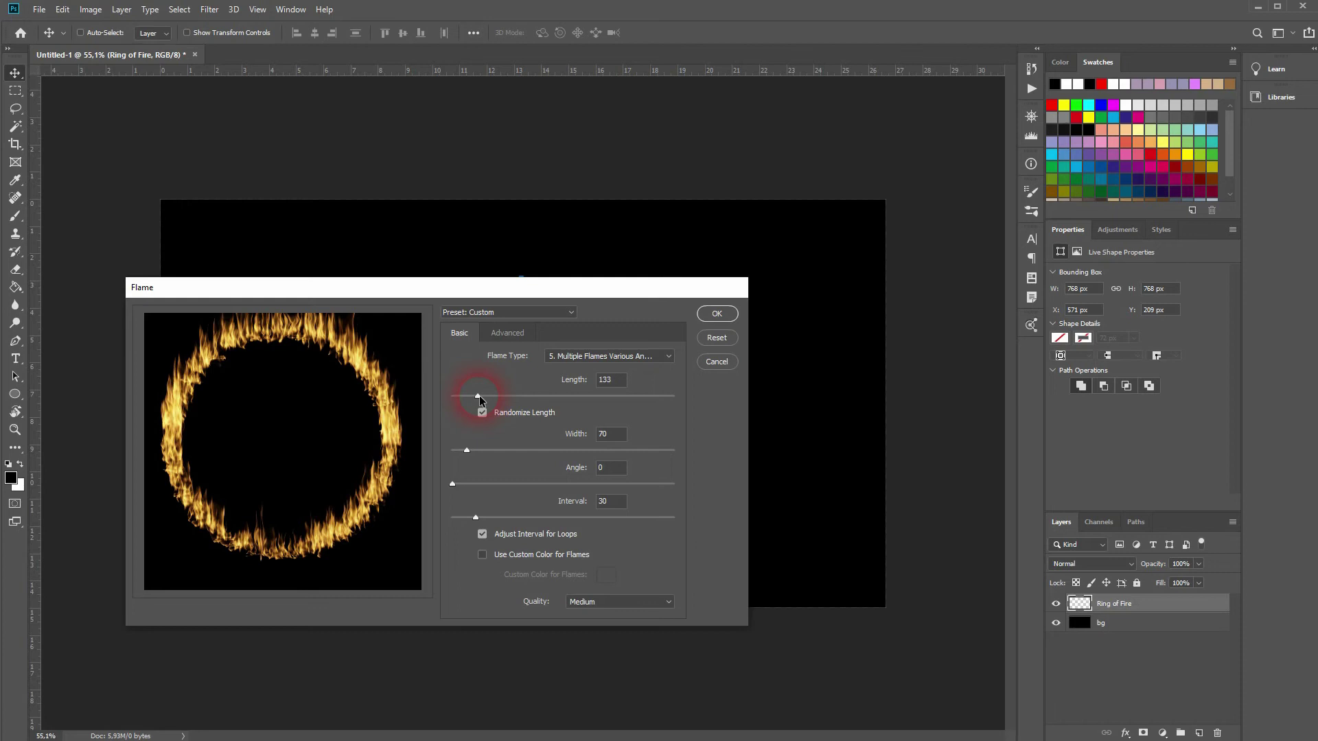
drag(465, 450, 476, 450)
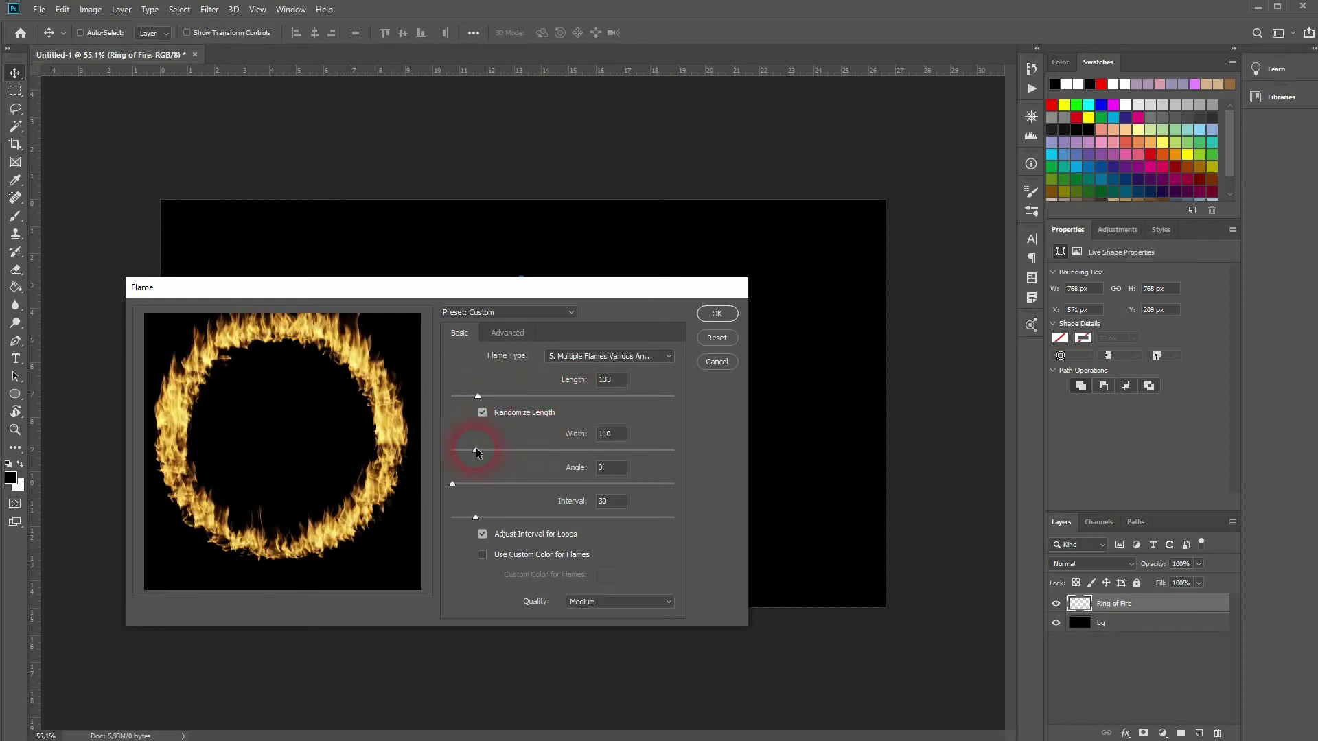
drag(476, 451, 472, 450)
drag(454, 483, 469, 483)
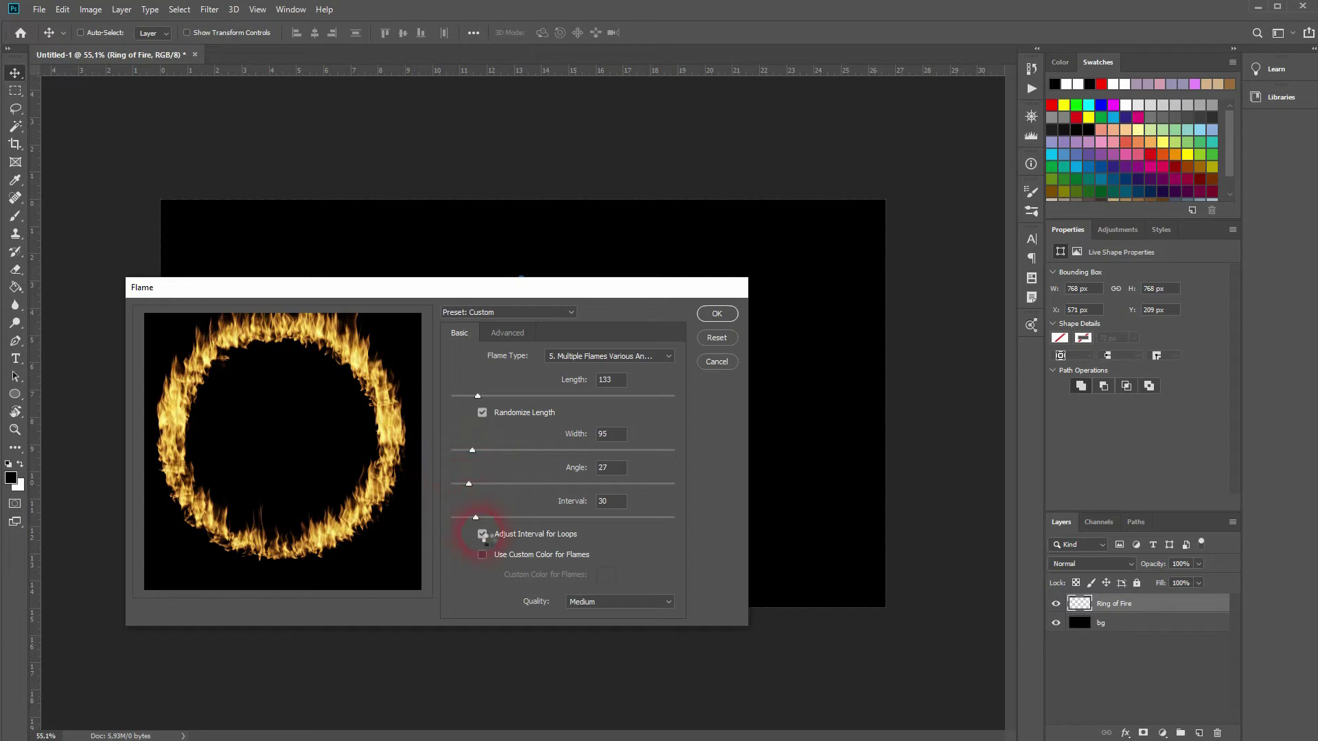
drag(476, 517, 511, 517)
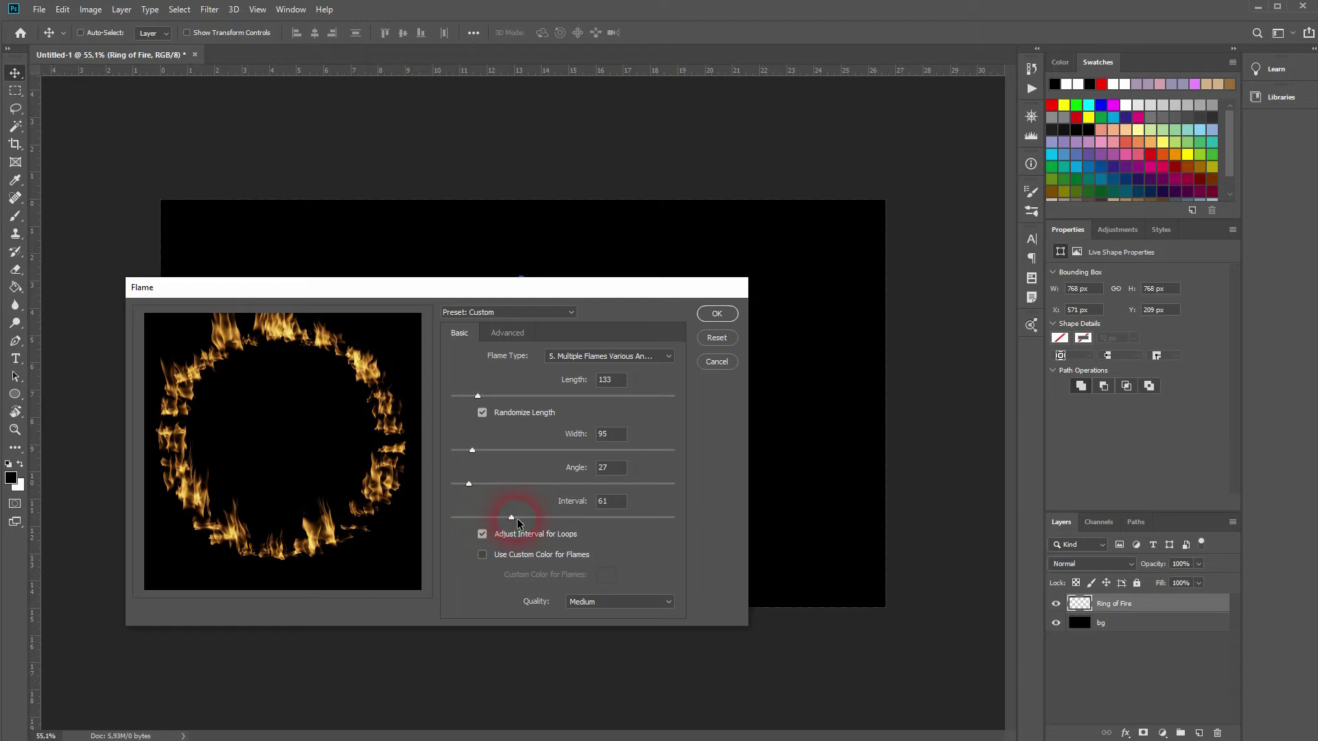
drag(511, 518, 479, 516)
In the Advanced settings, randomize flame shapes and keep Flame Style at Normal.
click(517, 332)
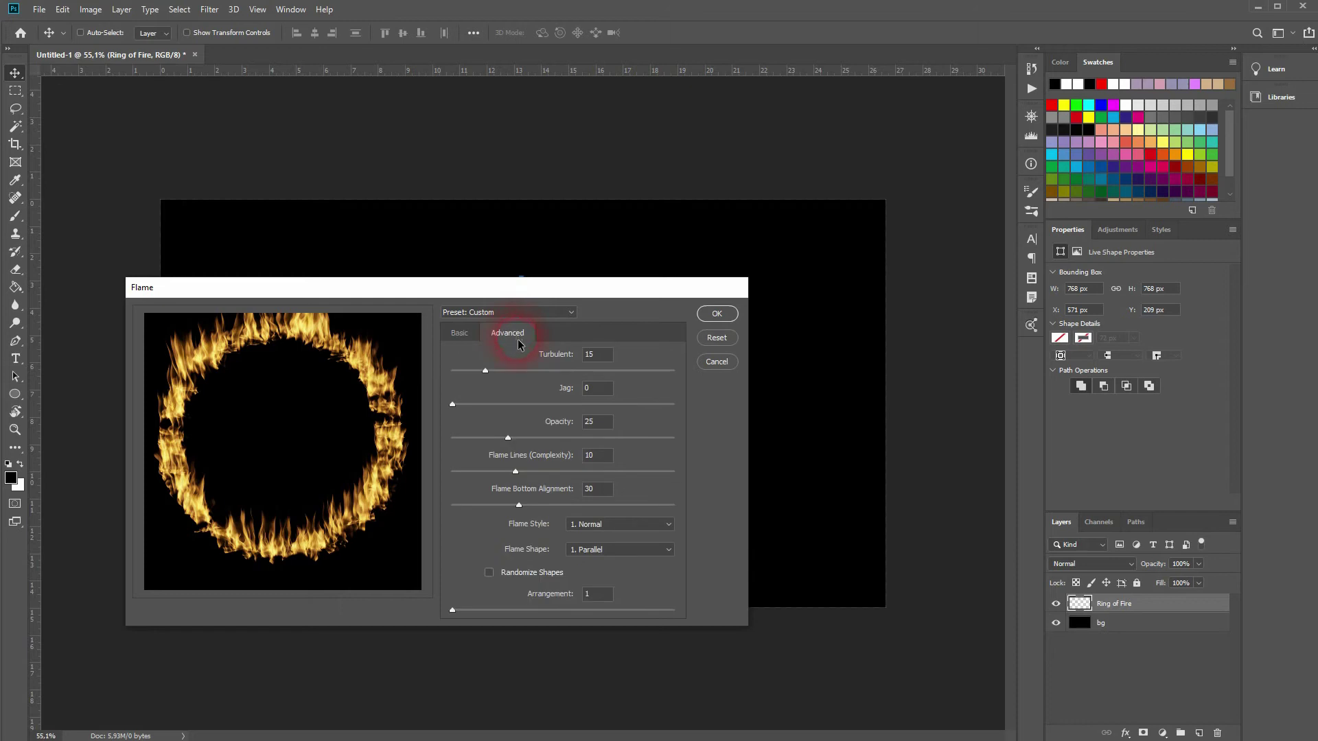
click(488, 573)
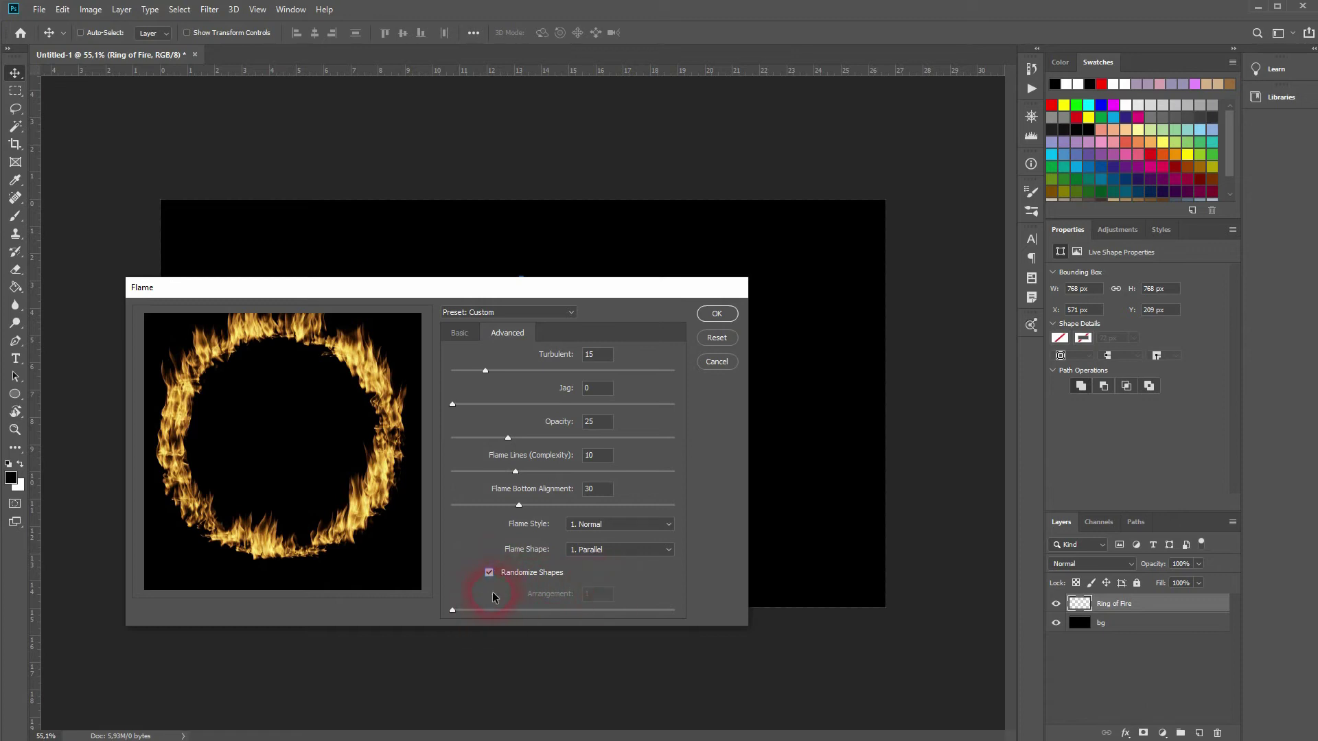
click(648, 523)
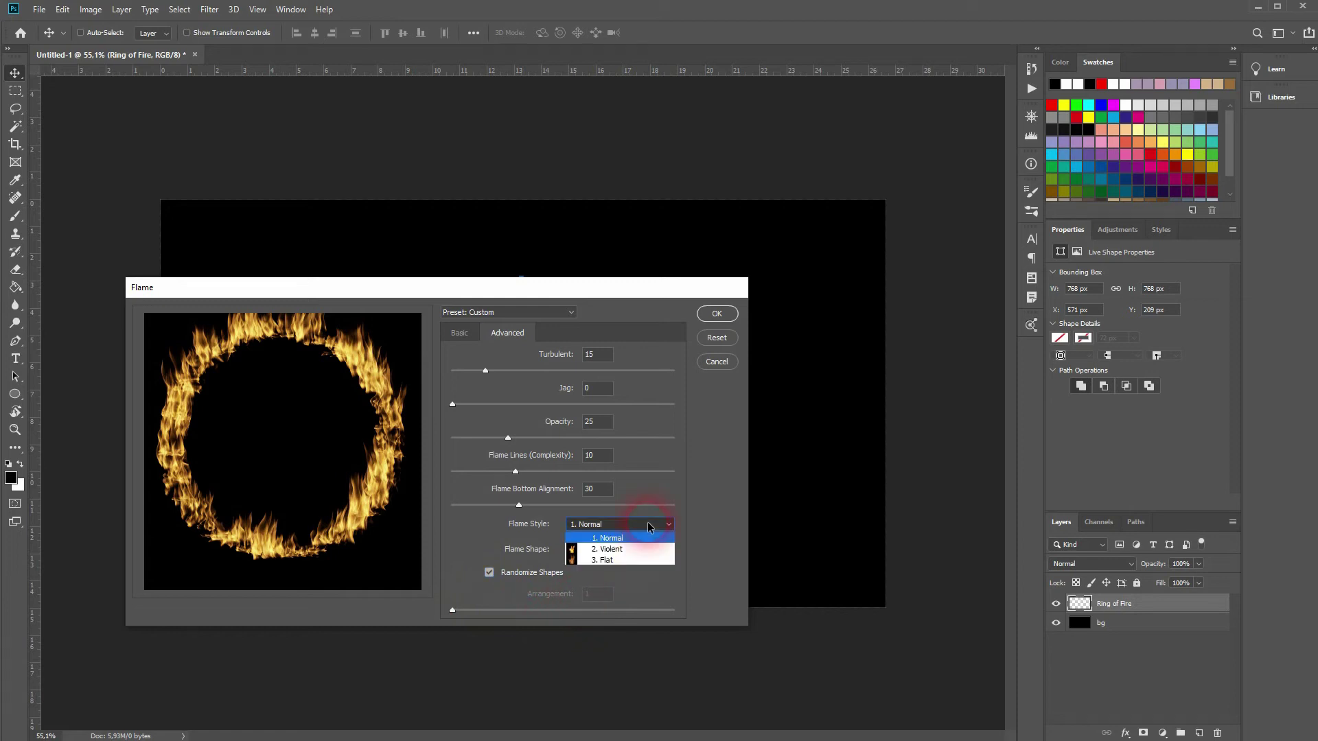
click(648, 543)
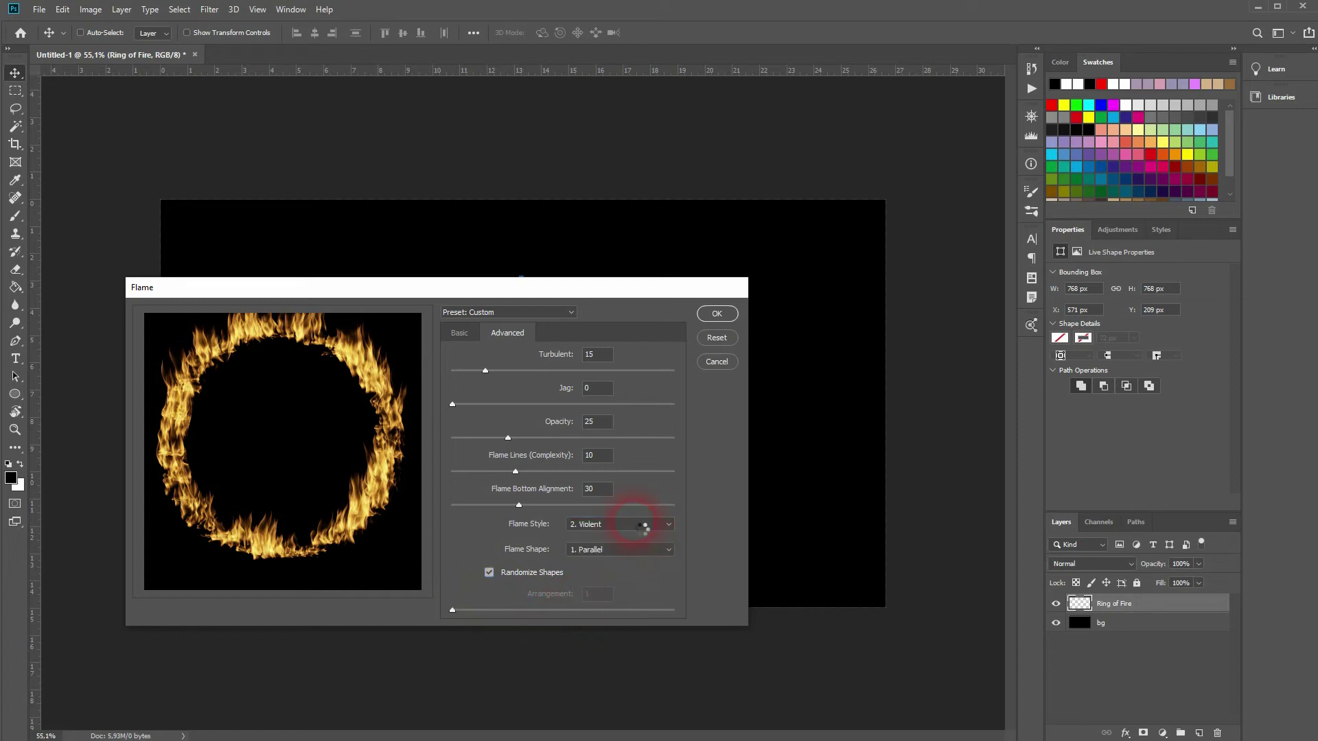
click(634, 525)
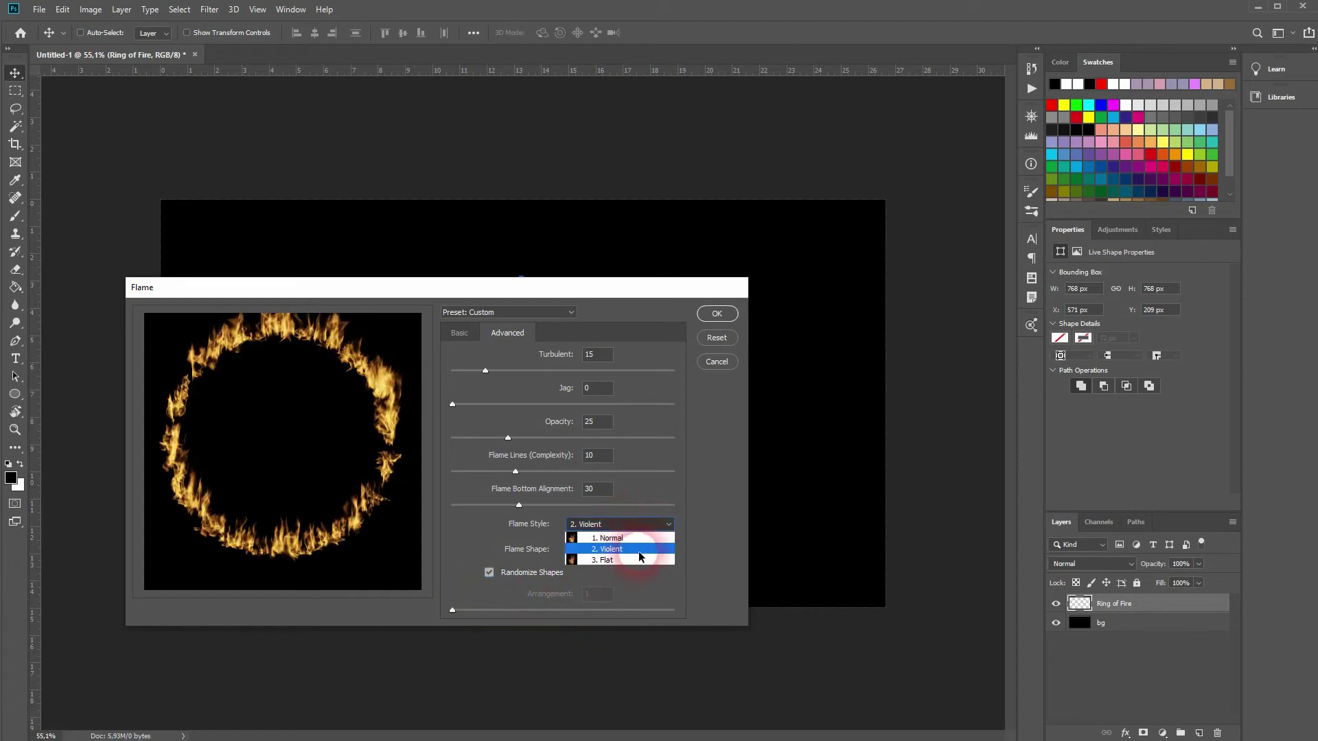
click(639, 558)
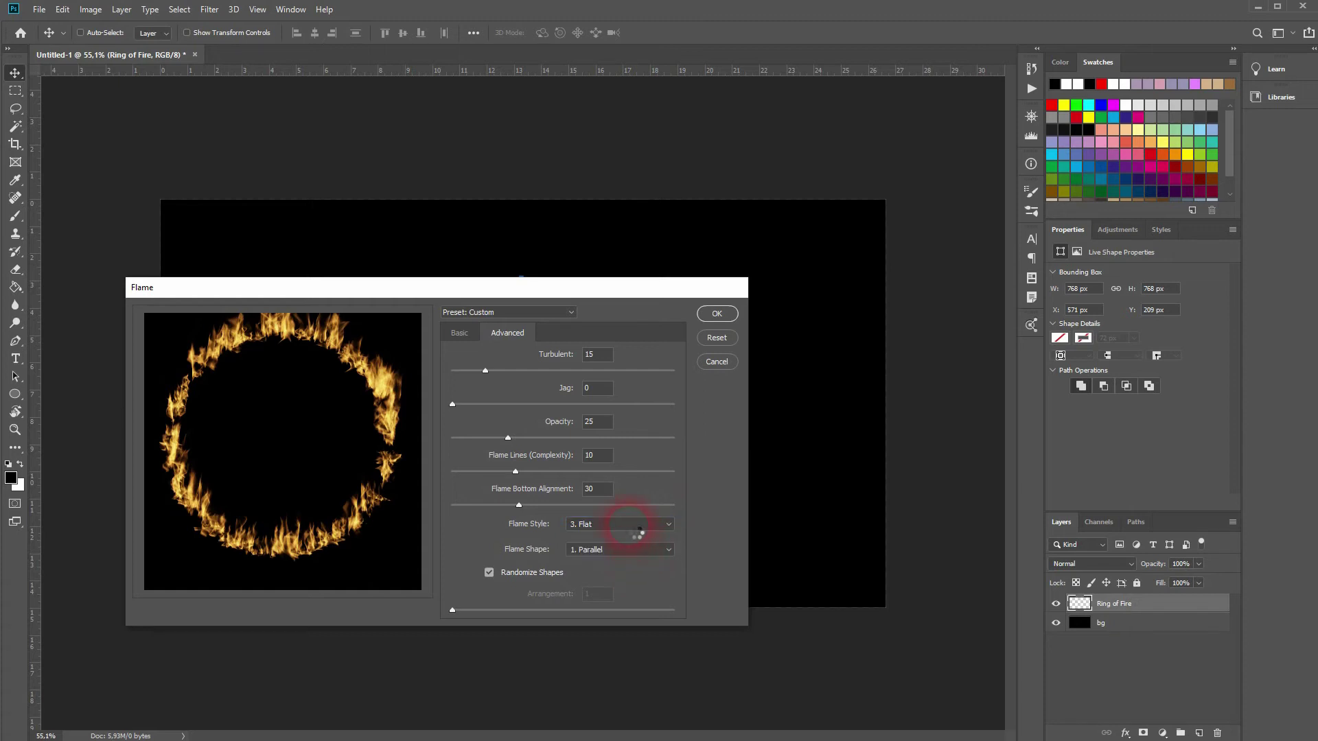
click(628, 524)
click(628, 539)
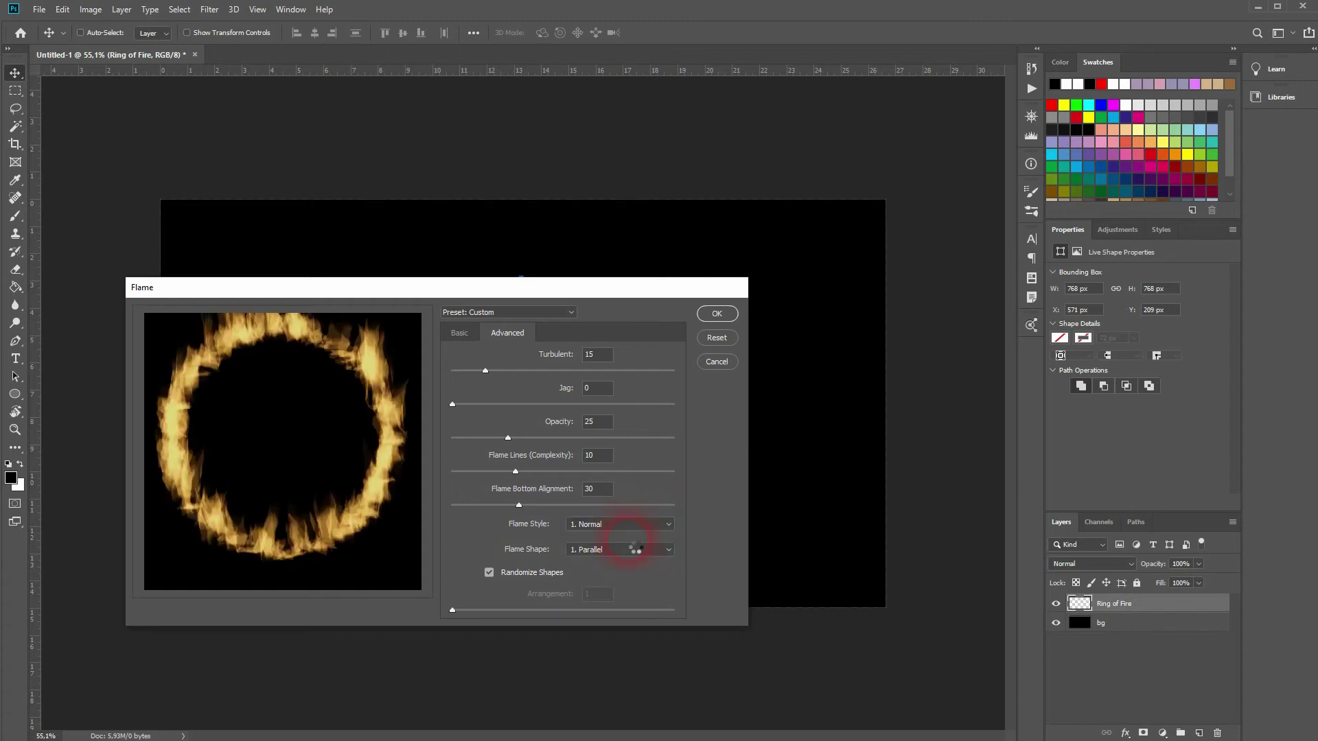
Set Flame Shape to Pointing, Turbulent to 20 and Jag to 7.
click(630, 551)
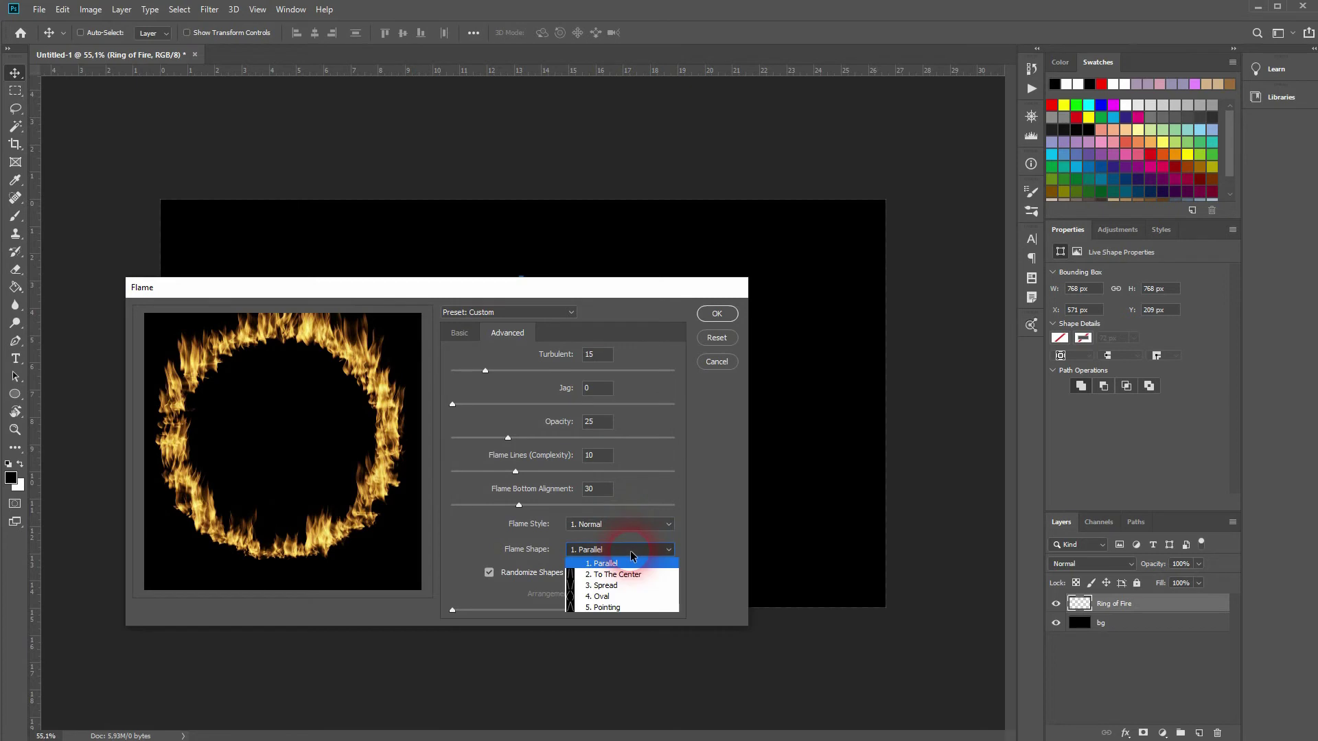
click(626, 610)
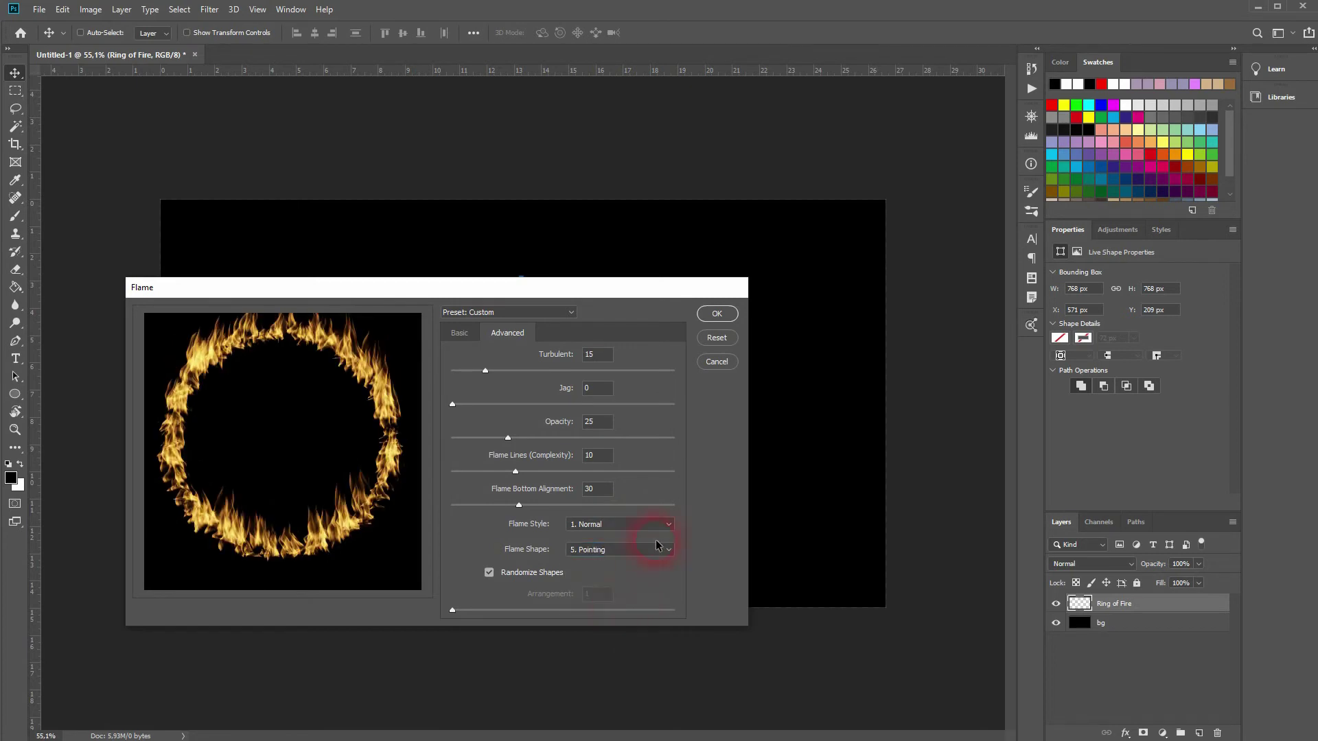
click(496, 370)
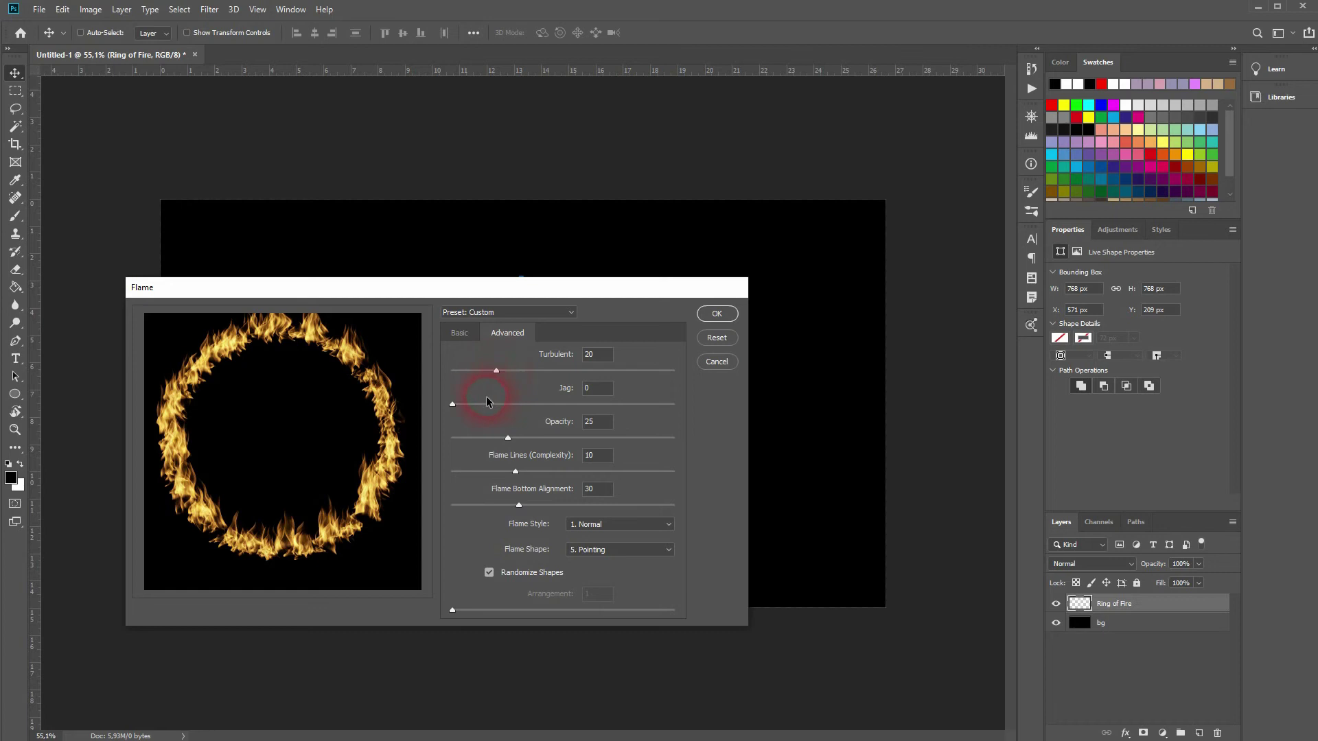
click(508, 438)
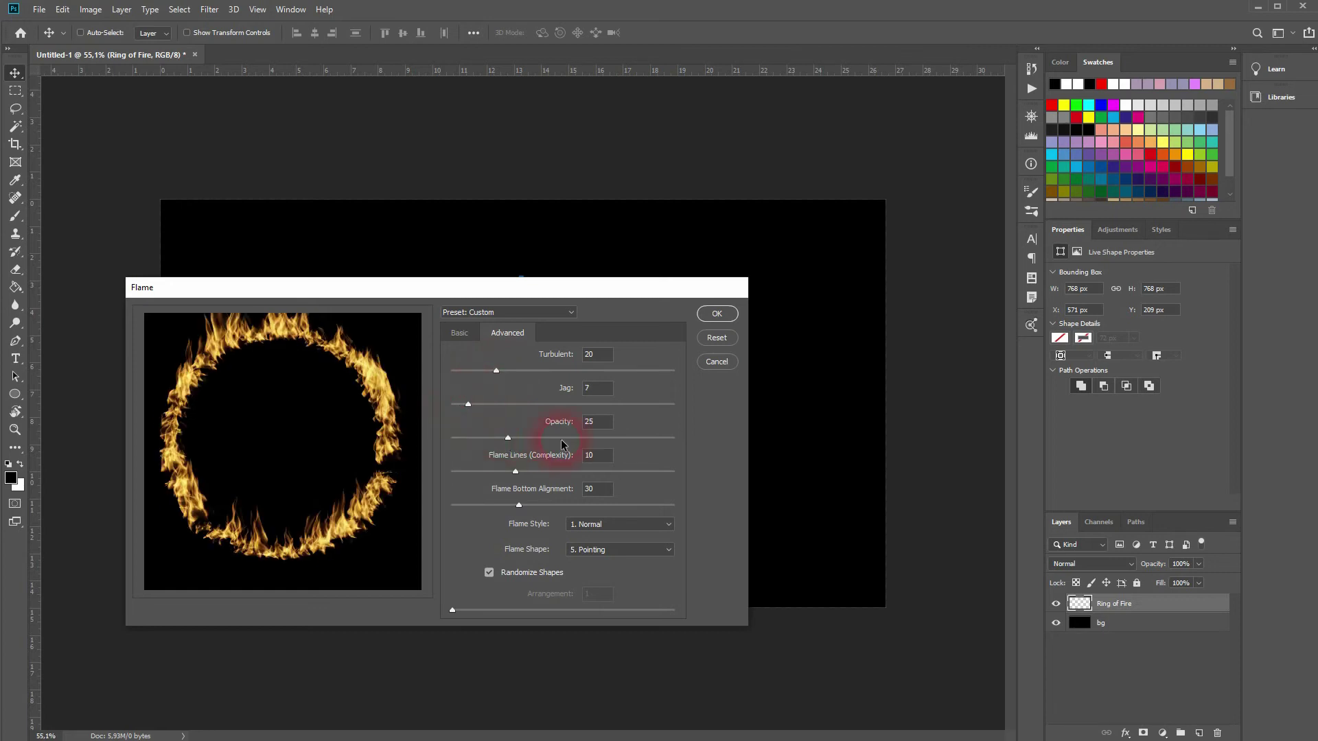
click(593, 488)
click(526, 396)
click(455, 334)
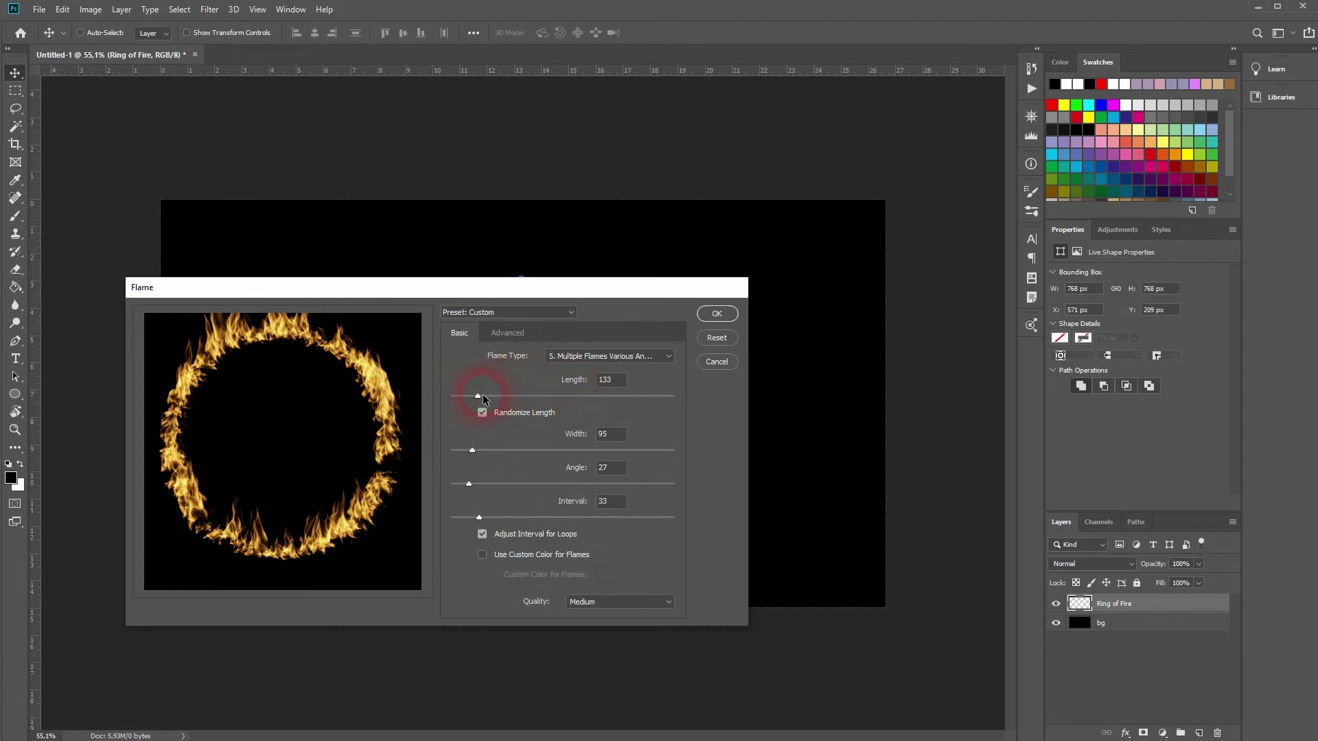
Increase the flame Length slider from 133 to 157, leaving the preset unchanged.
click(484, 396)
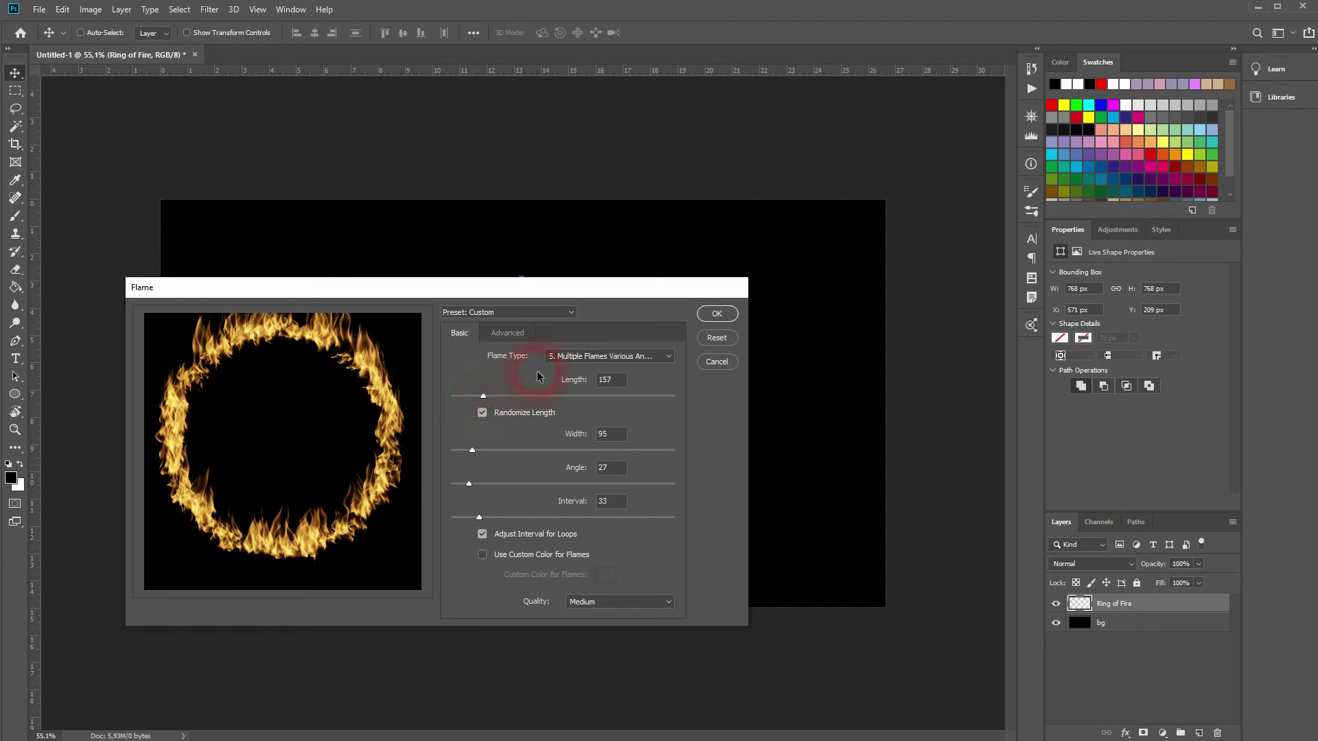
click(534, 315)
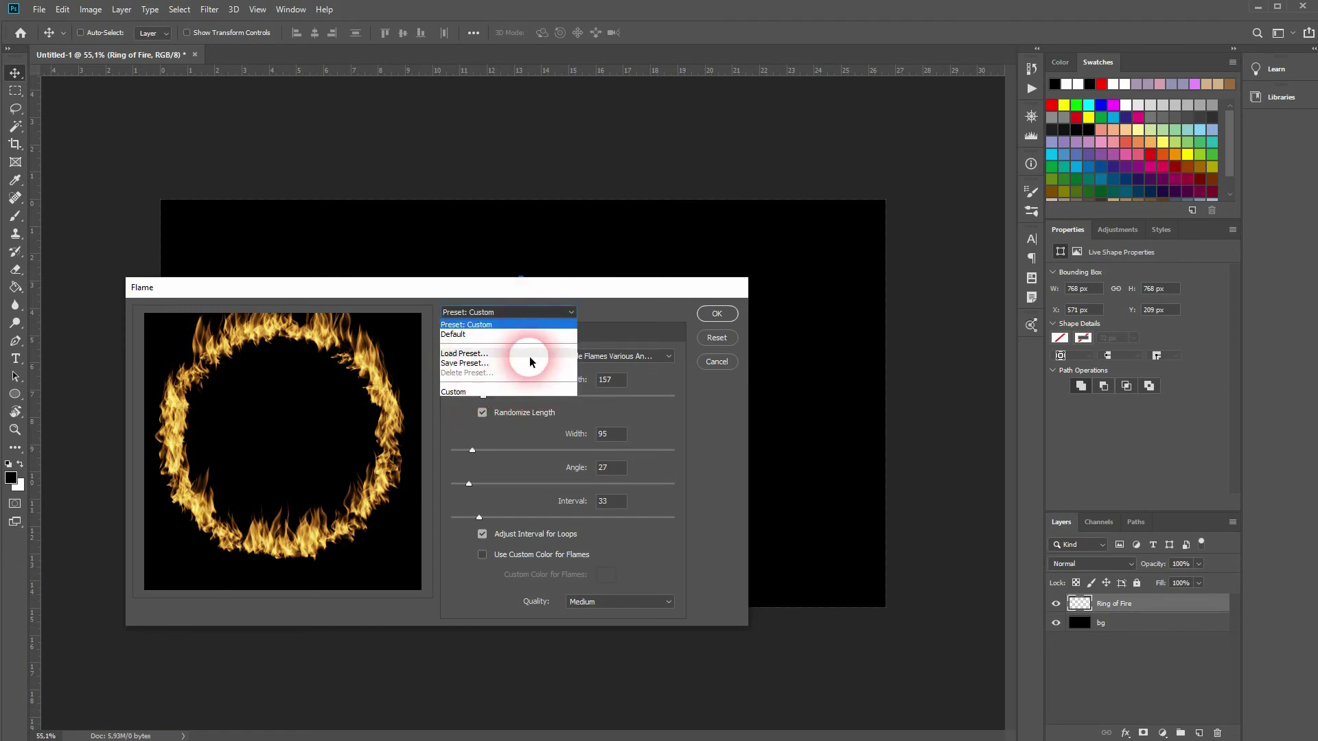
click(681, 312)
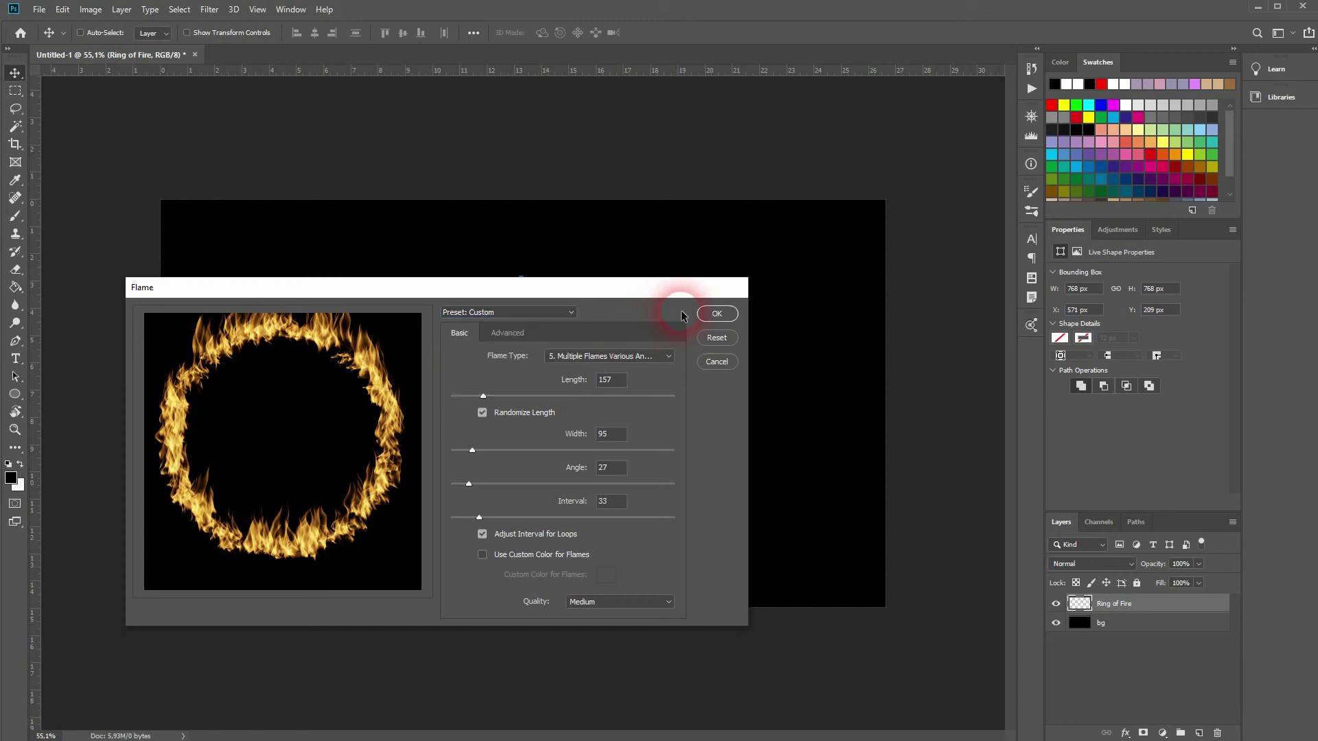
Apply the Flame filter and nudge the Ring of Fire layer slightly.
click(732, 315)
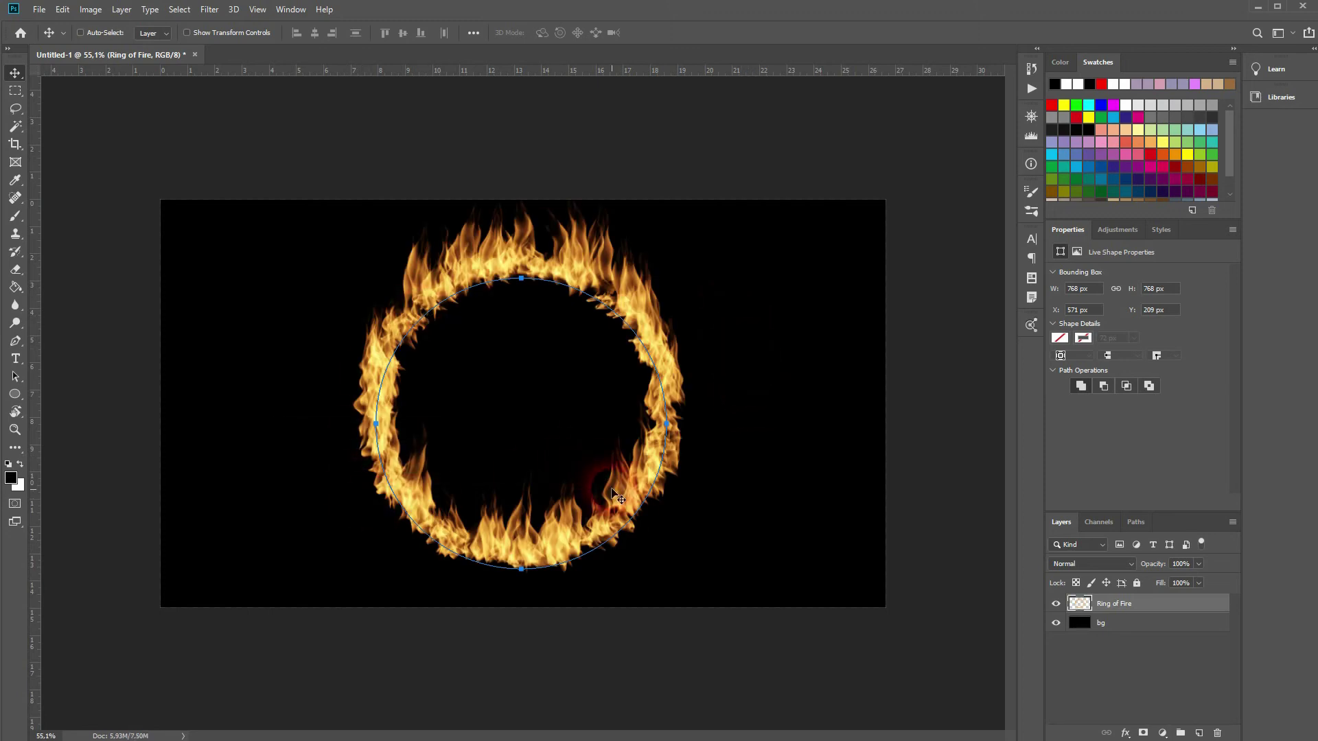
mouse_move(620, 507)
mouse_down()
mouse_move(533, 525)
mouse_move(648, 487)
mouse_move(606, 512)
mouse_move(619, 515)
mouse_up()
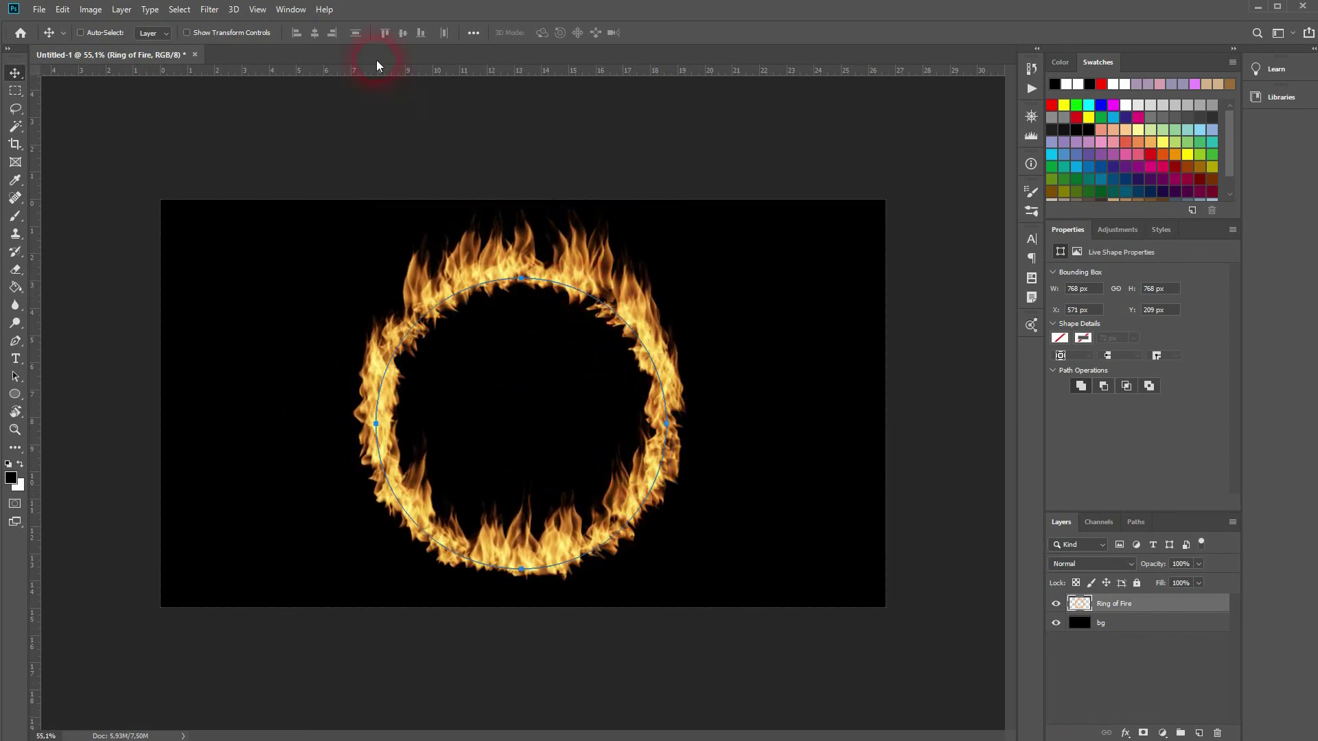
Show the Paths panel and deselect Work Path so its circle outline disappears.
click(291, 10)
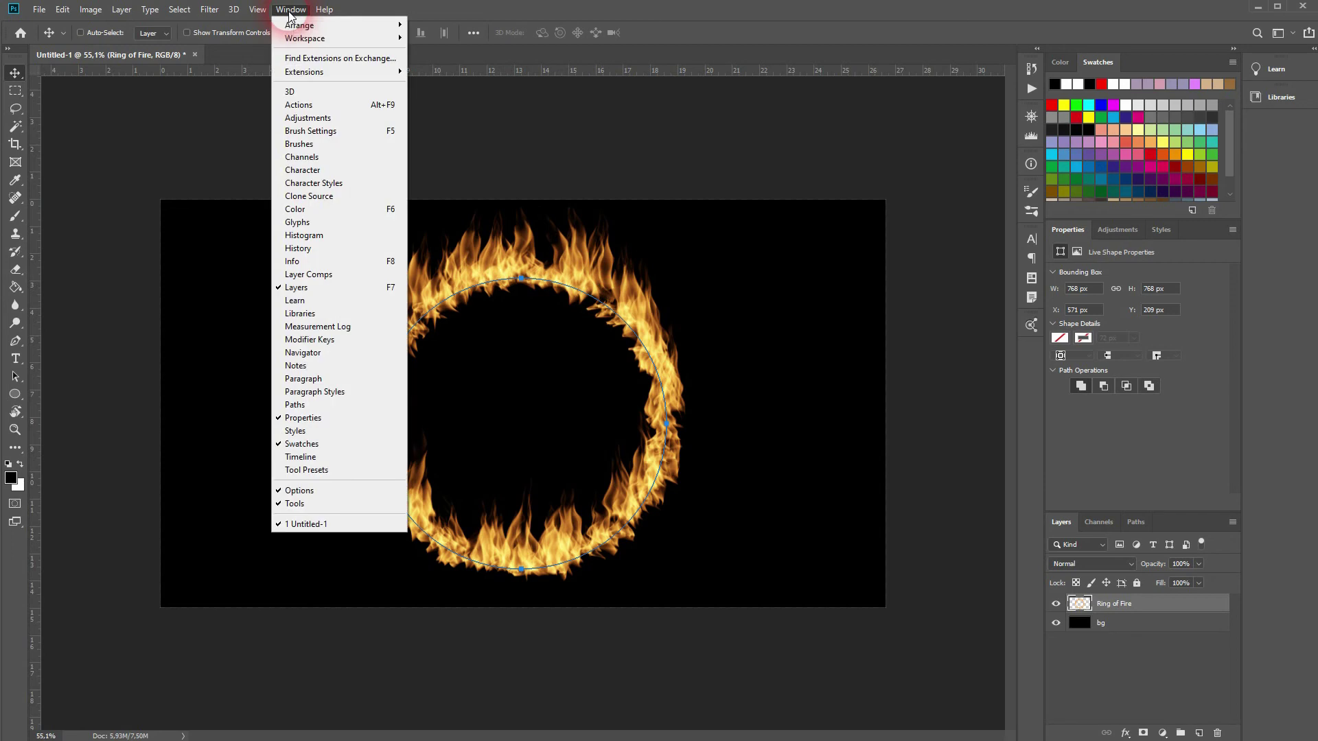
click(353, 411)
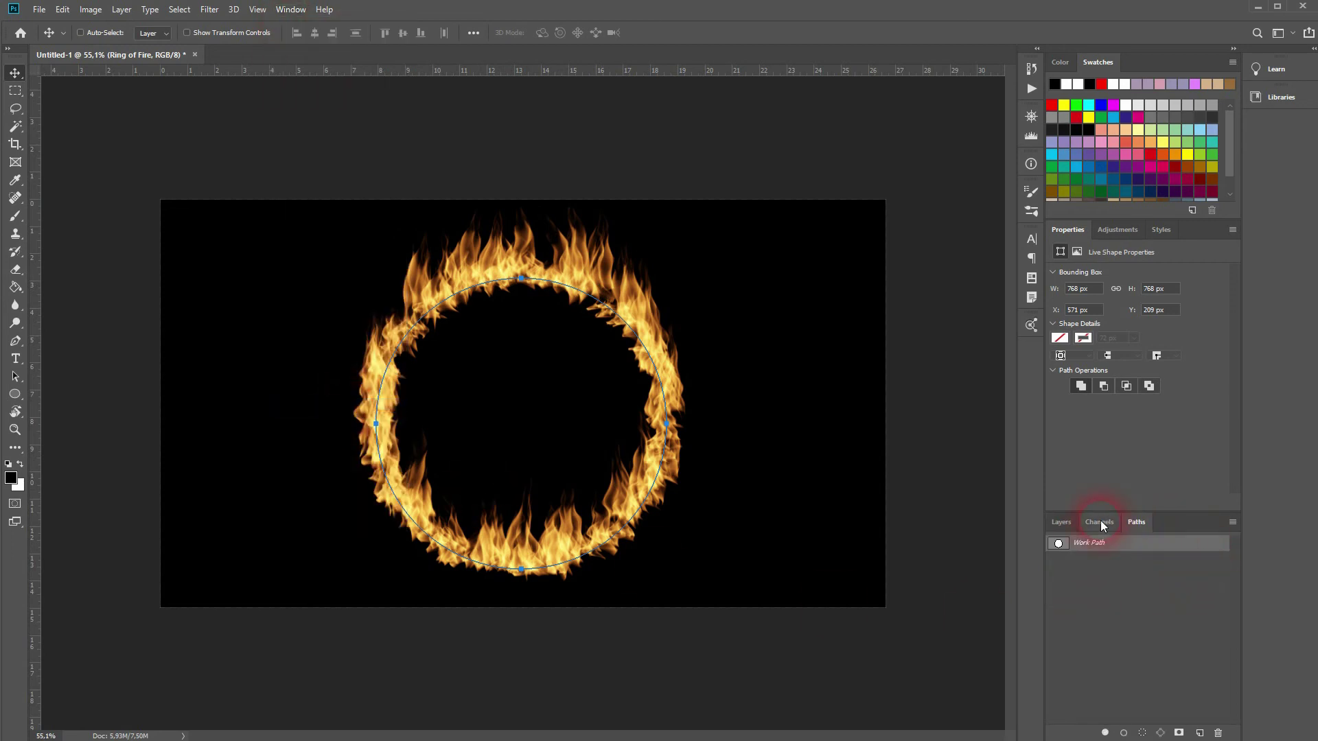
click(1067, 523)
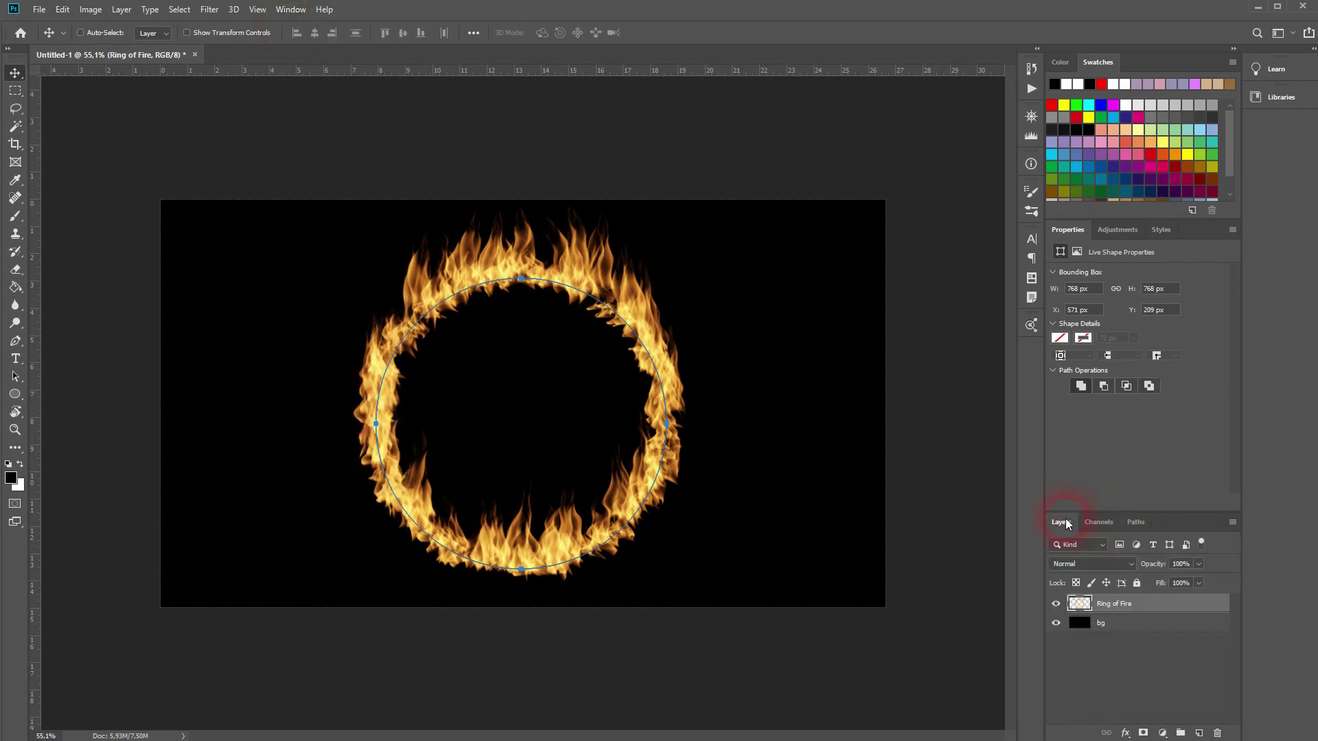
click(1136, 523)
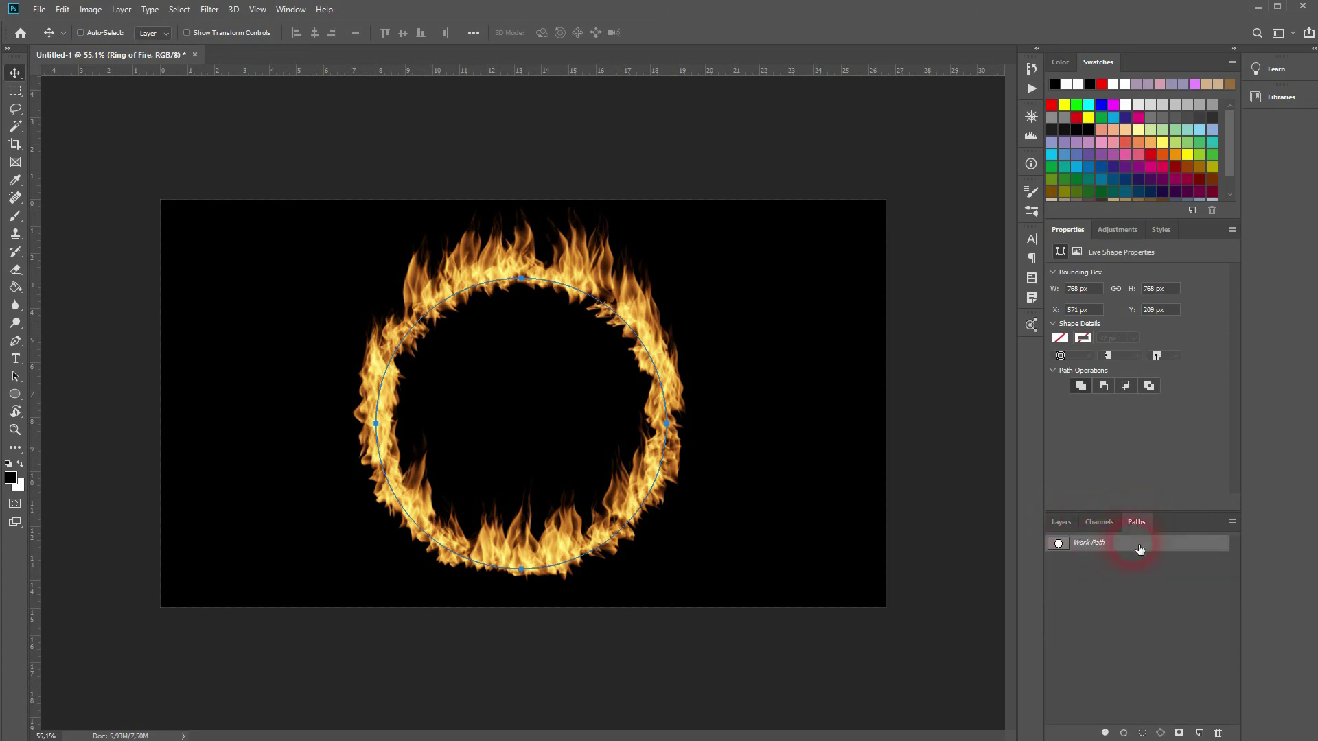
click(1133, 585)
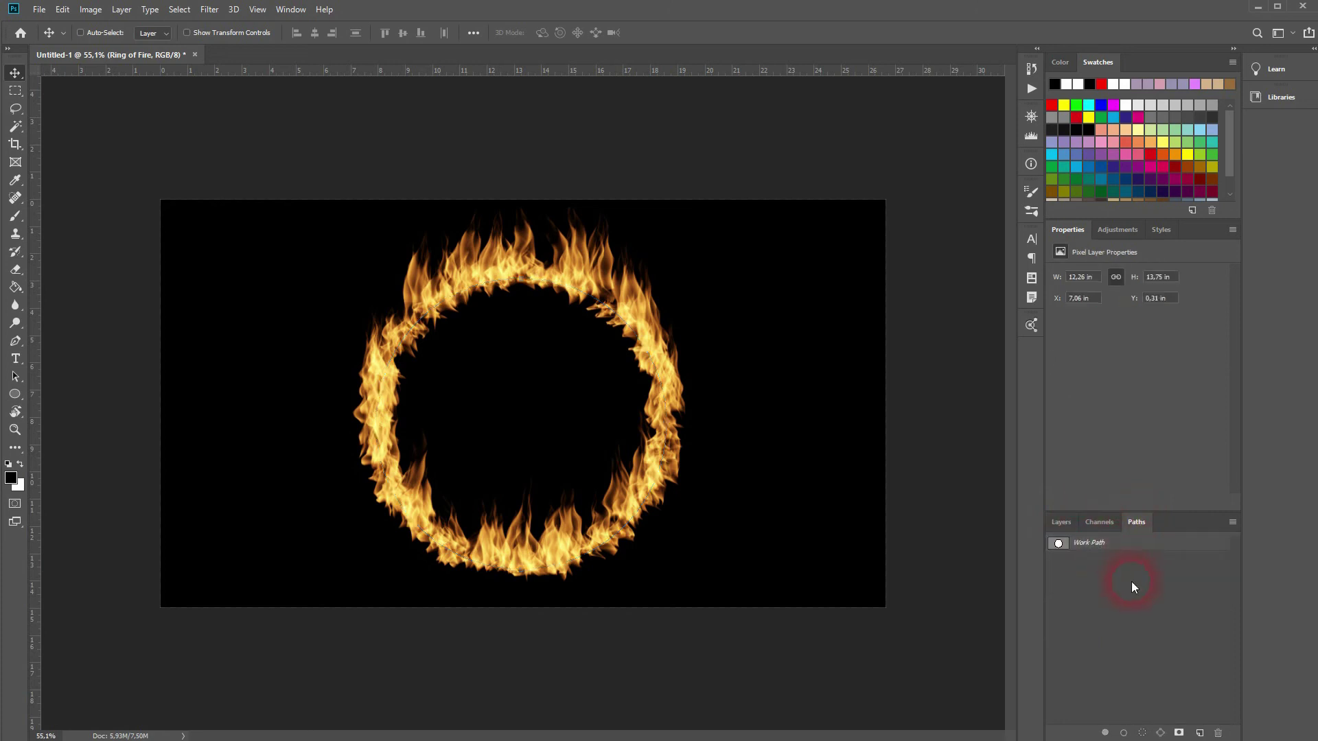
click(1134, 547)
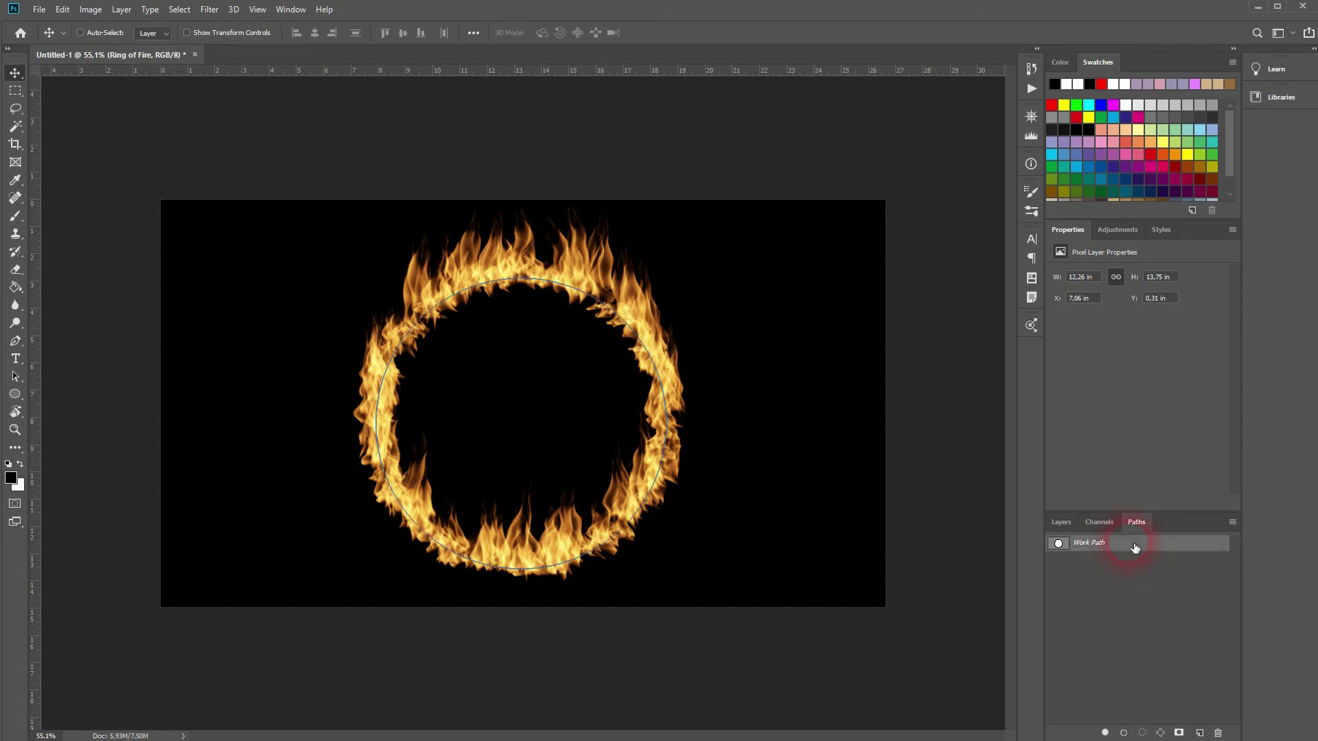
click(1136, 581)
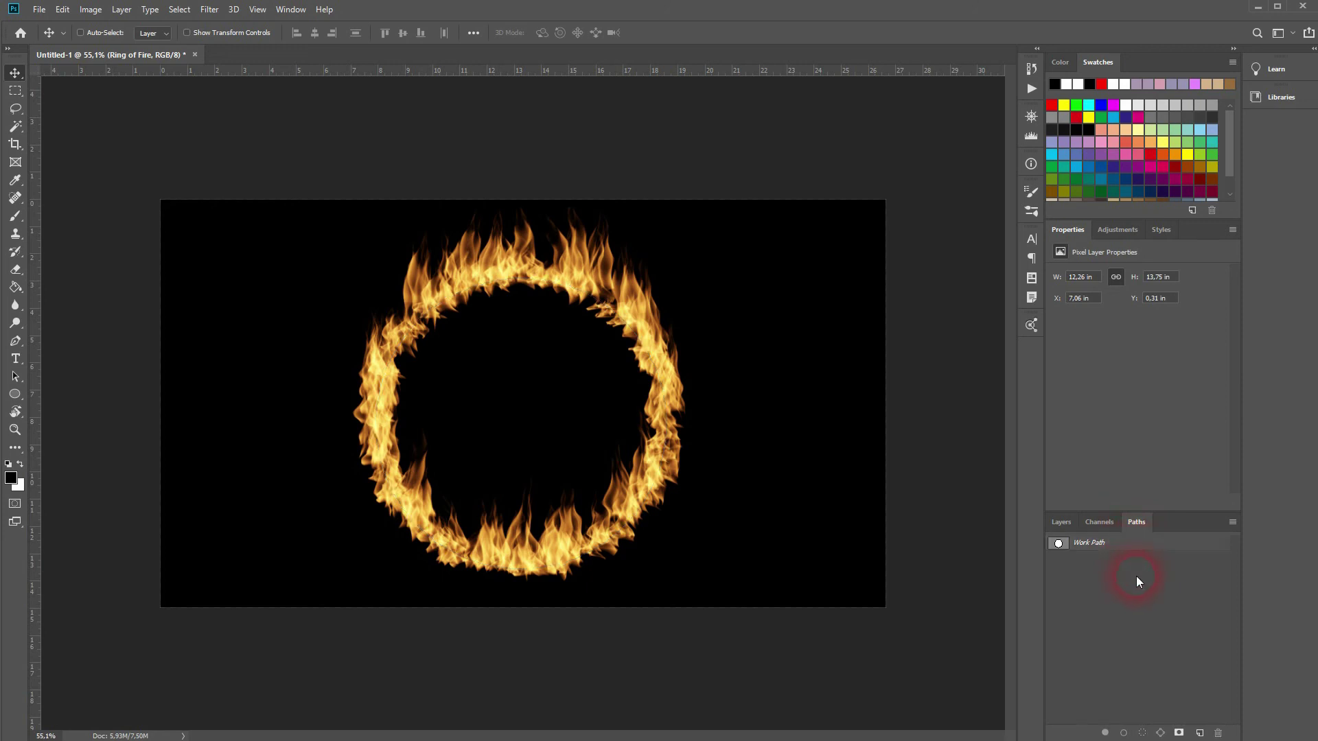
click(1061, 523)
Select all, align the Ring of Fire layer to horizontal and vertical centres, then deselect.
drag(664, 447, 711, 447)
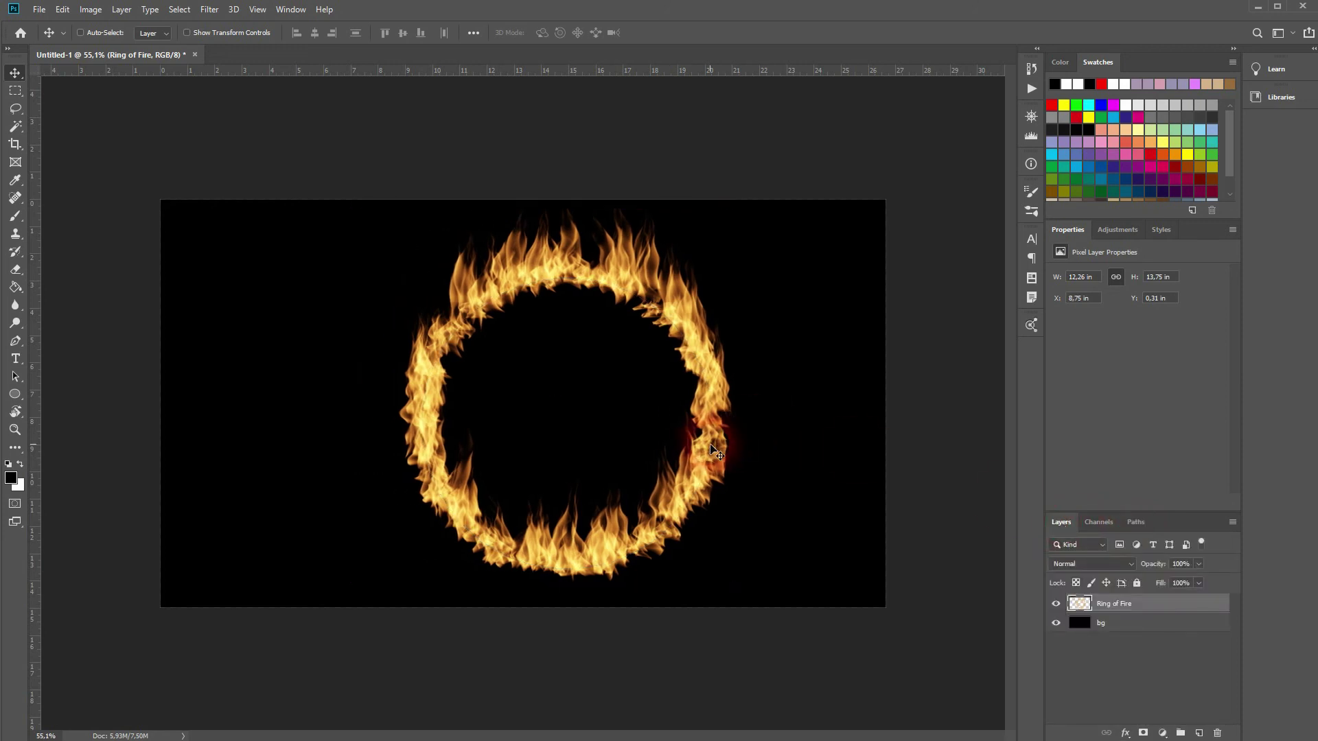
key(ctrl+a)
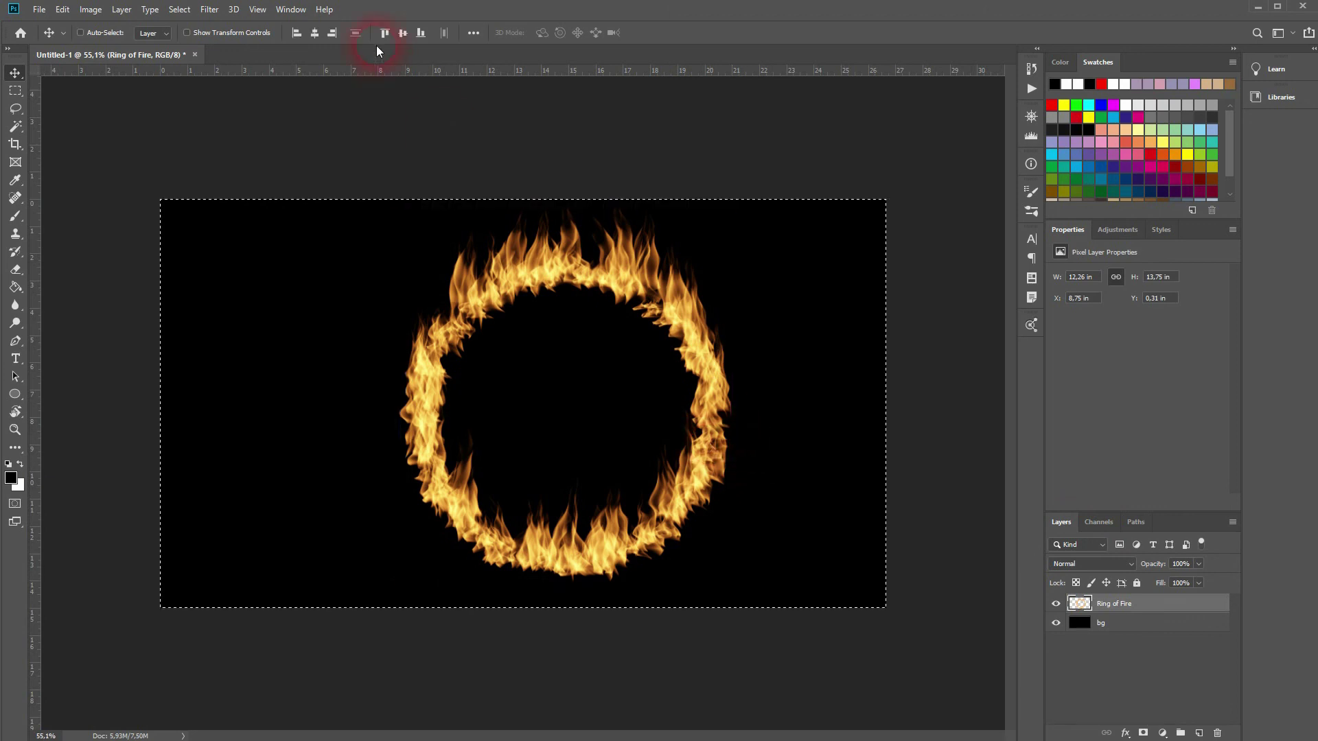
click(319, 35)
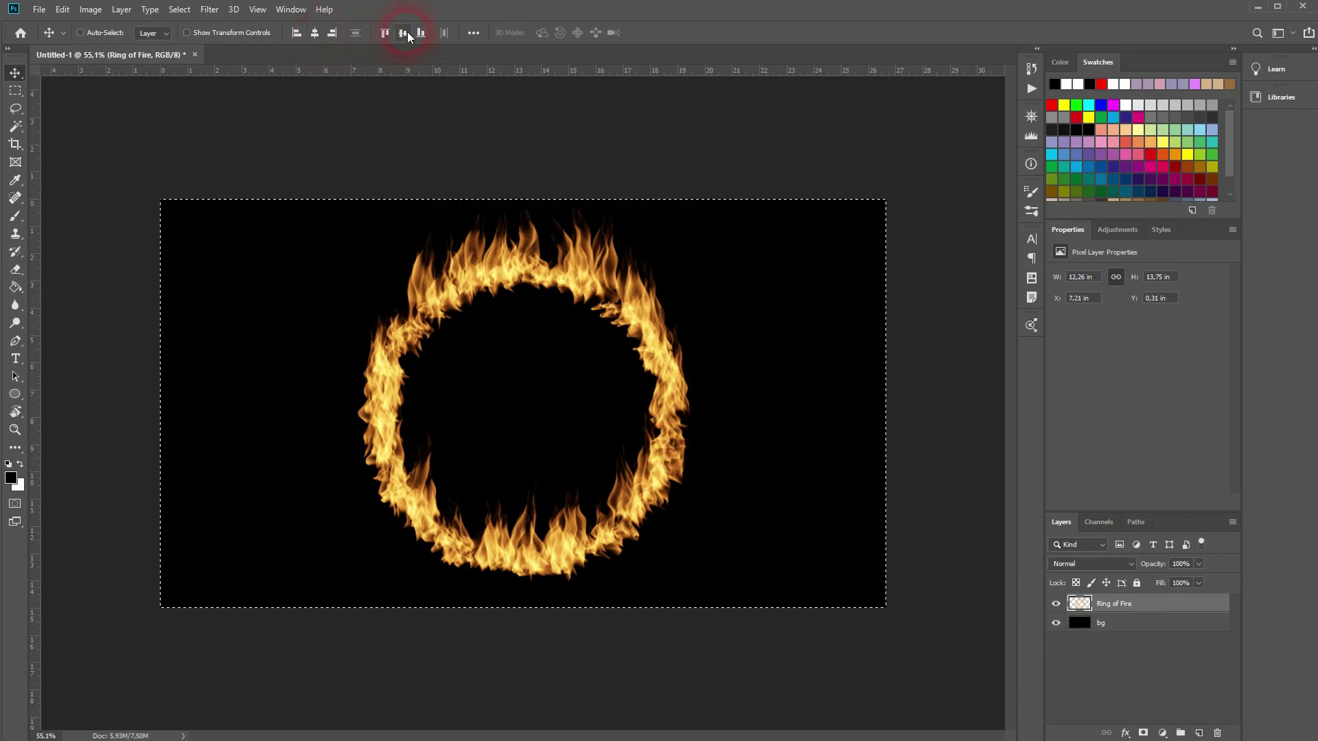
click(405, 33)
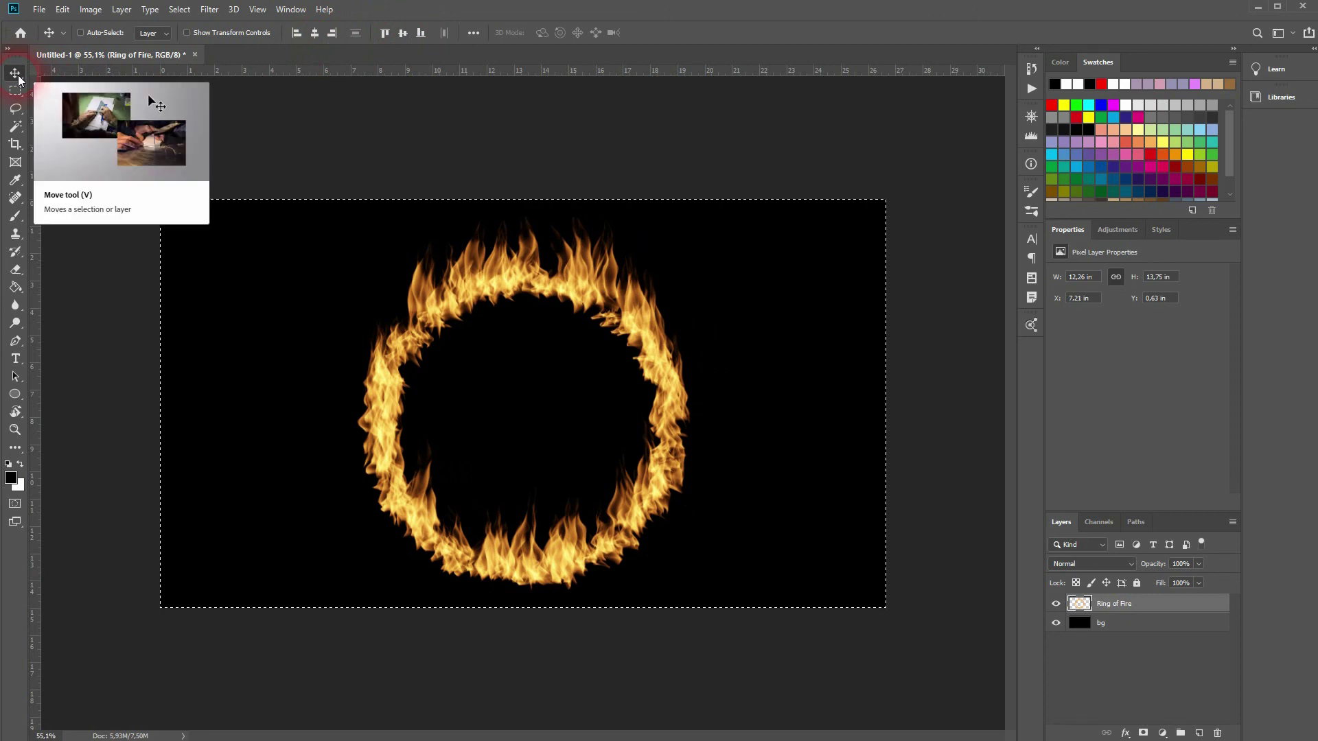
click(695, 326)
key(ctrl+d)
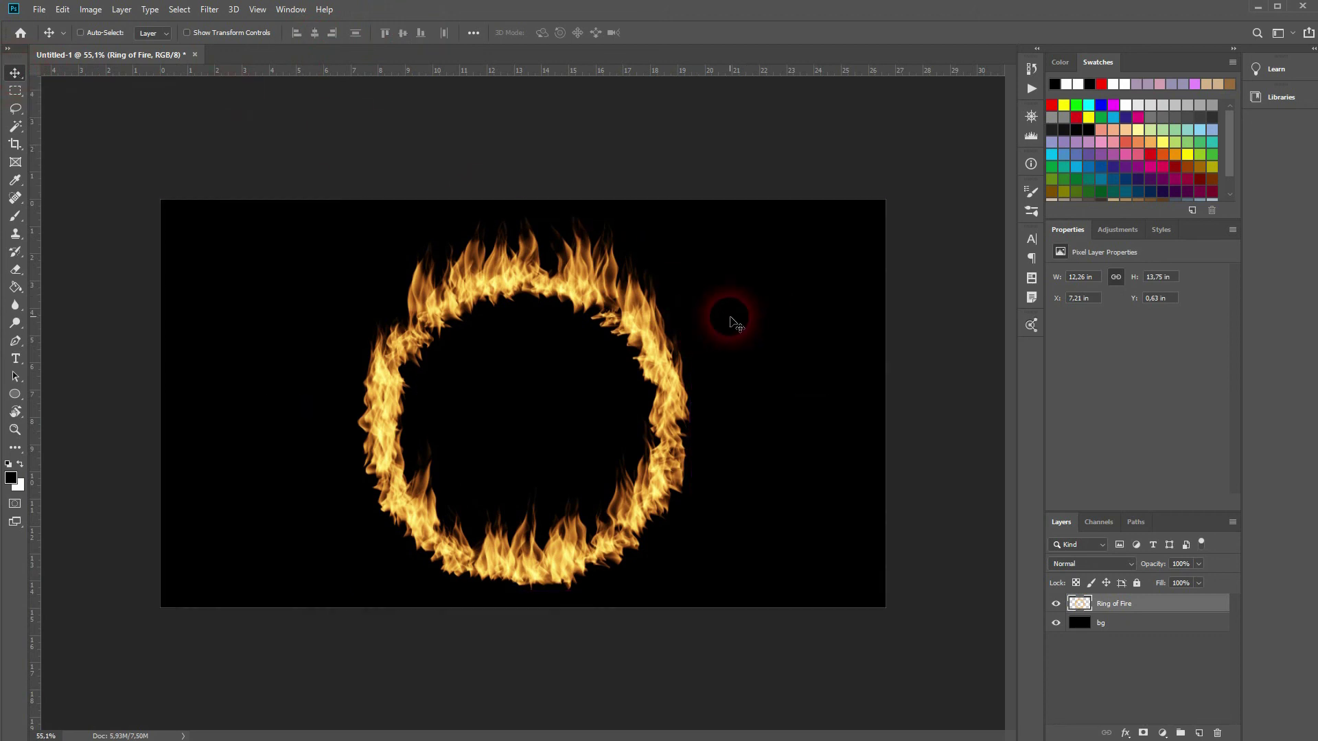